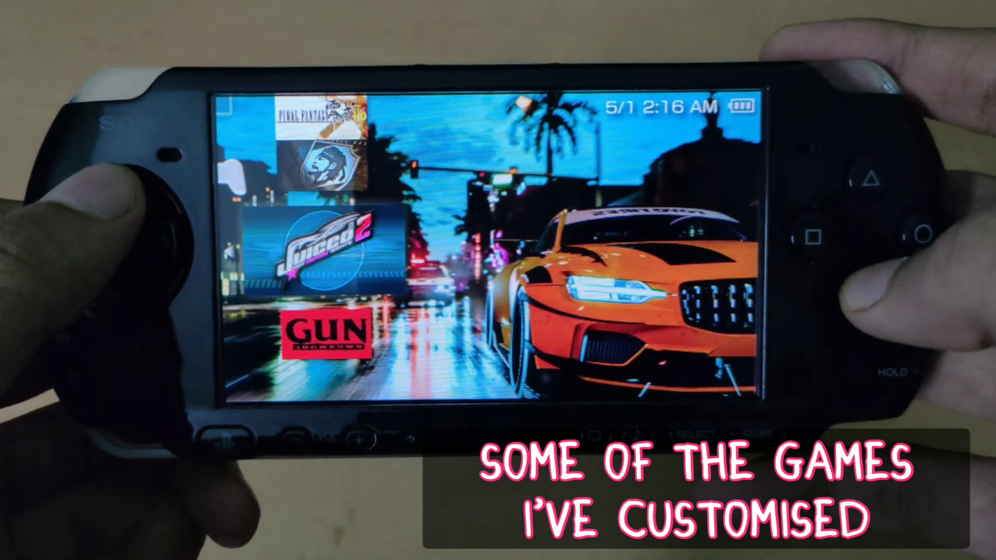
Scroll up the PSP game list past Tekken 5, FIFA Street 2, OutRun 2006 and LittleBigPlanet to Marvel.
{"action": "key", "text": "Up"}
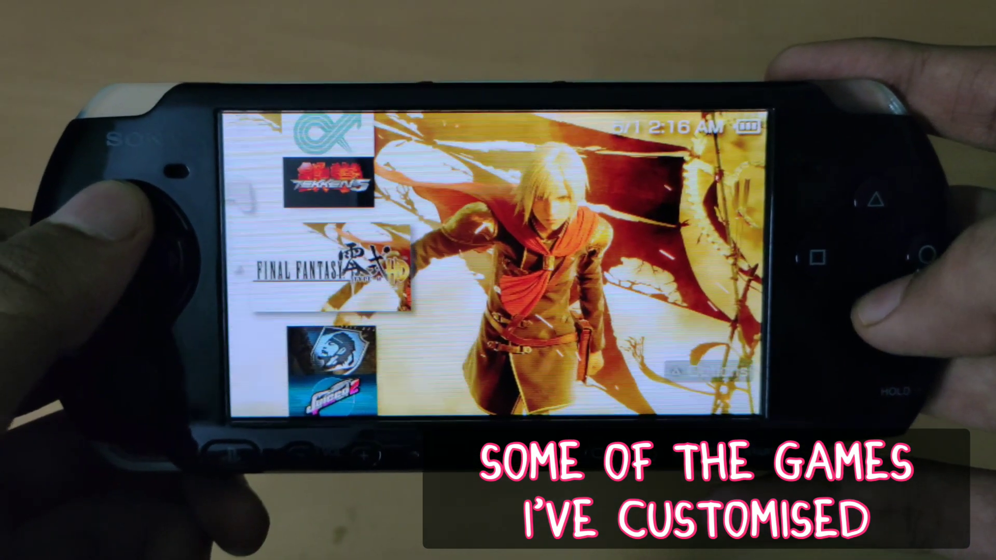
{"action": "key", "text": "Up"}
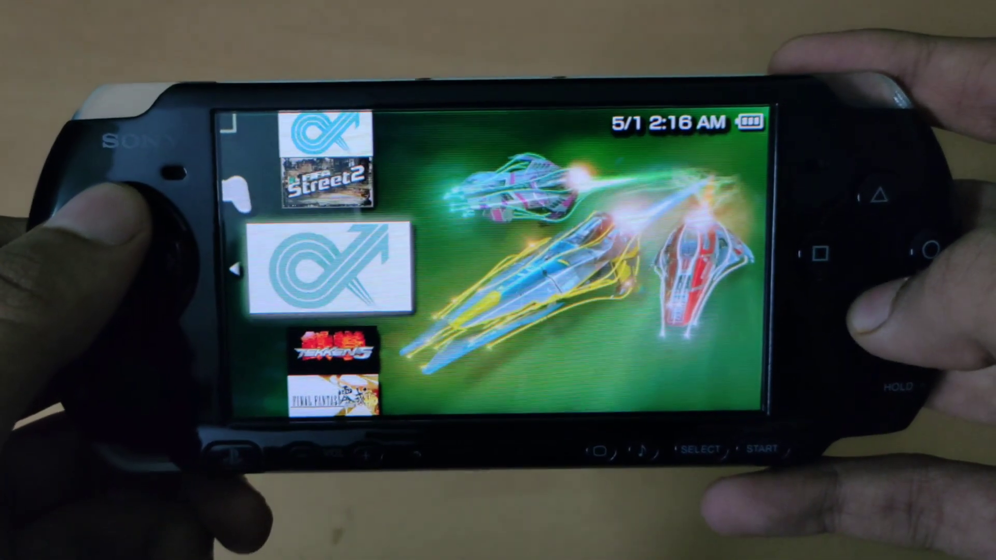
{"action": "key", "text": "Up"}
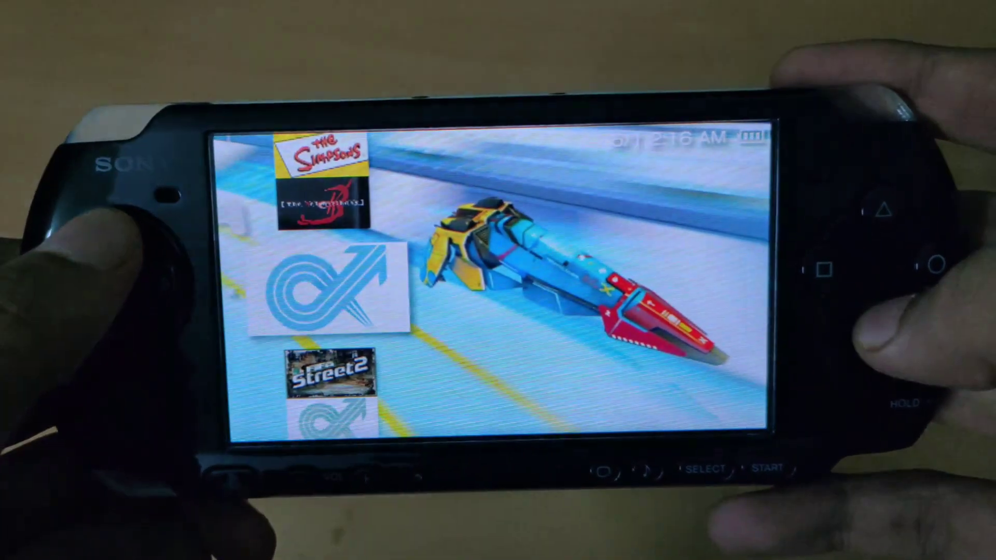
{"action": "key", "text": "Up"}
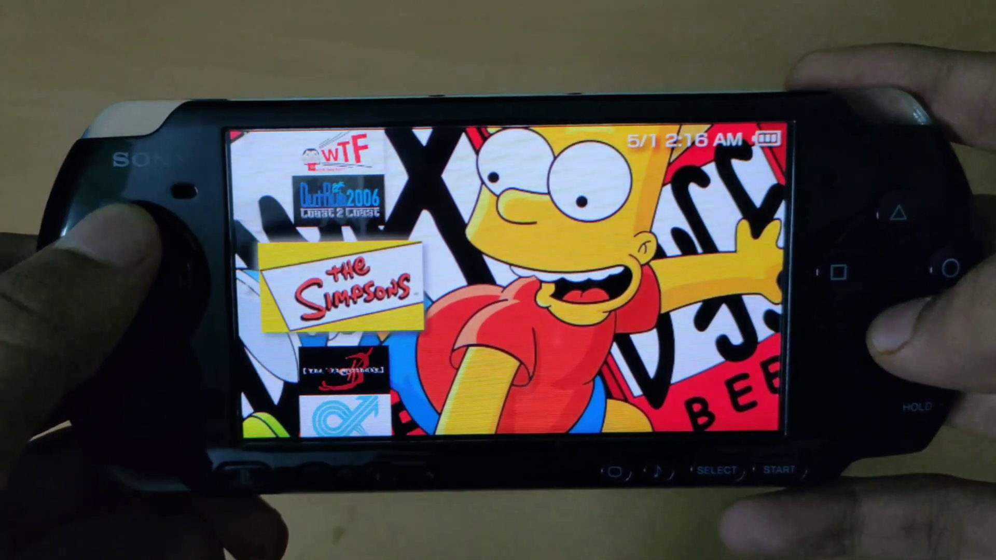
{"action": "key", "text": "Up"}
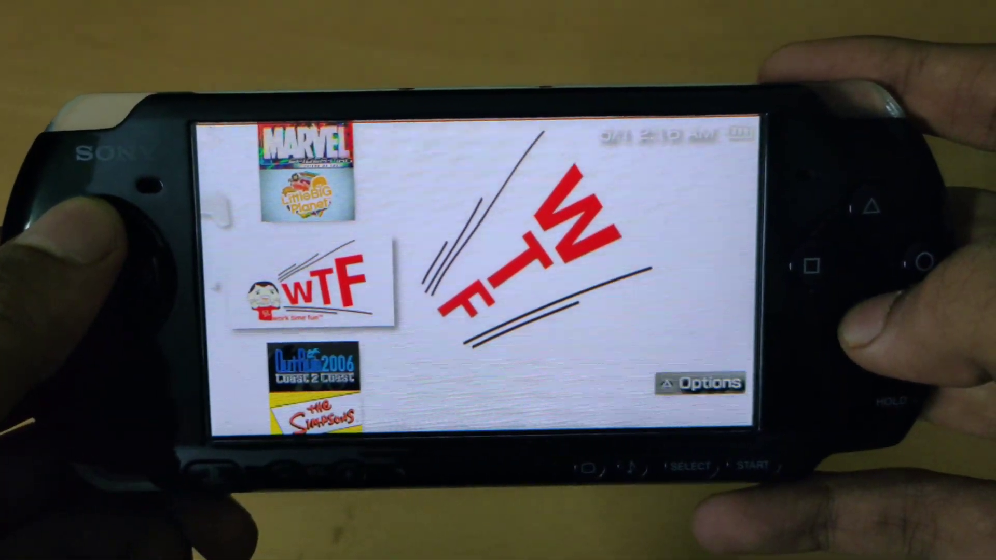
{"action": "key", "text": "Up"}
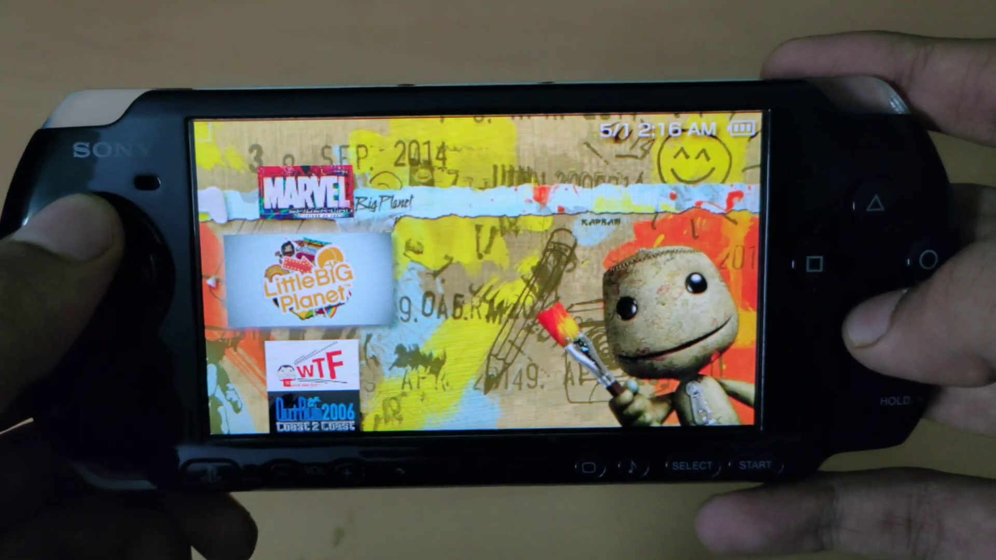
{"action": "key", "text": "Up"}
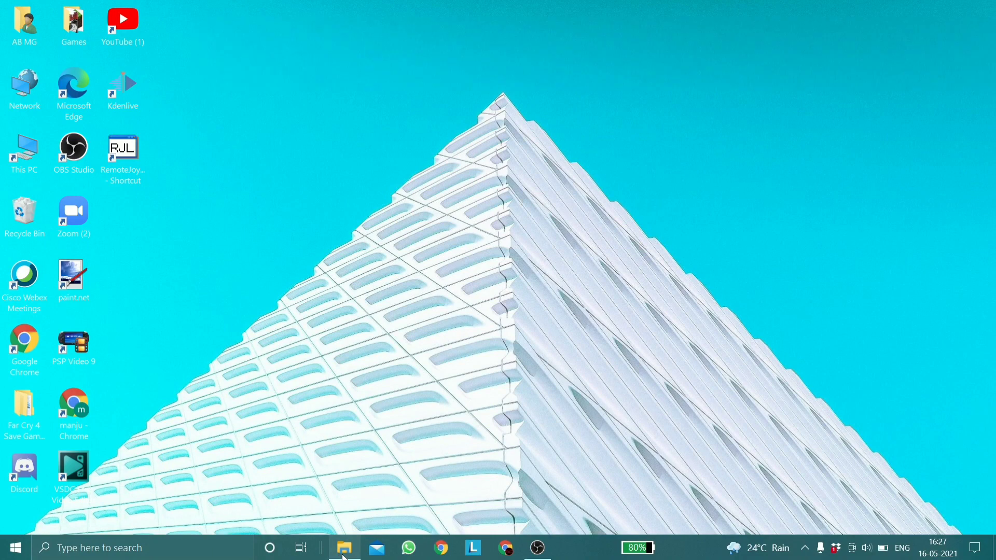
Open a maximized File Explorer on Downloads and open the Gran Turismo wallpaper image in Photos.
{"action": "left_click", "coordinate": [344, 550]}
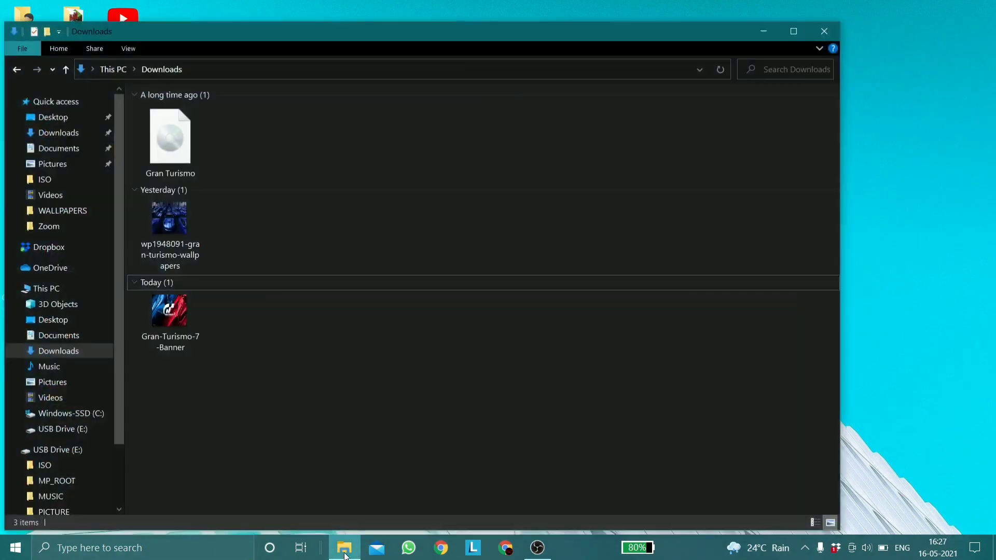
{"action": "left_click", "coordinate": [794, 31]}
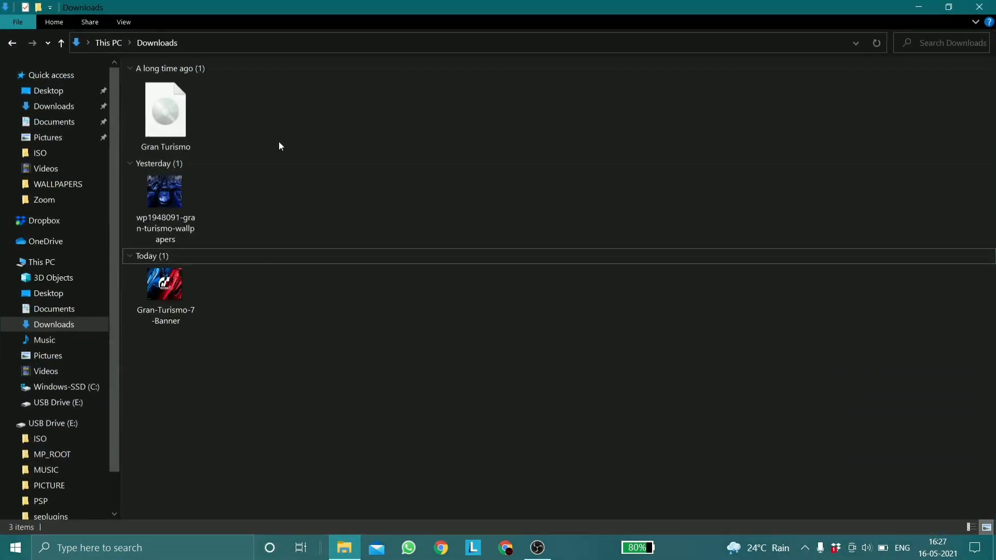
{"action": "left_click_drag", "start_coordinate": [216, 90], "coordinate": [200, 139]}
{"action": "left_click", "coordinate": [254, 109]}
{"action": "left_click_drag", "start_coordinate": [197, 204], "coordinate": [124, 344]}
{"action": "left_click", "coordinate": [242, 394]}
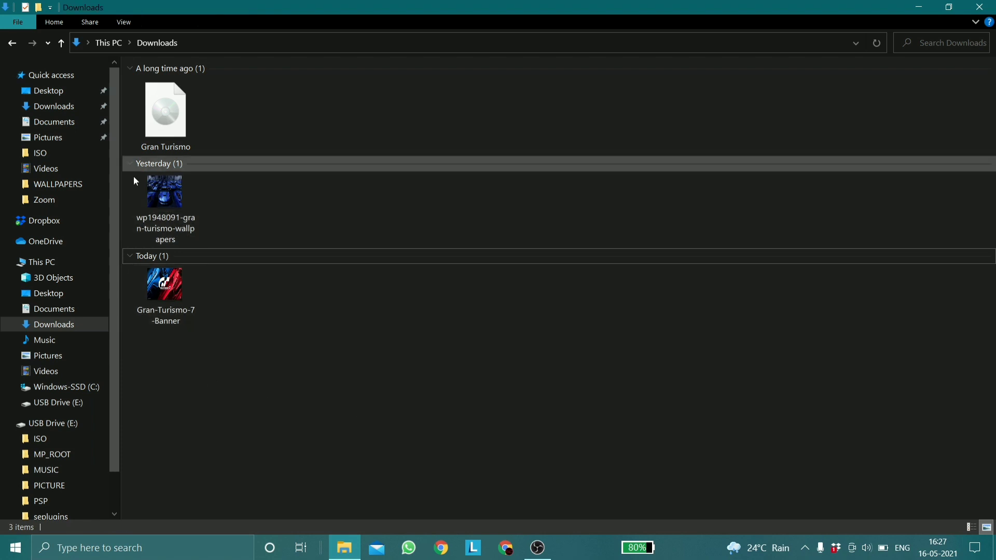
{"action": "left_click", "coordinate": [146, 198]}
{"action": "double_click", "coordinate": [147, 198]}
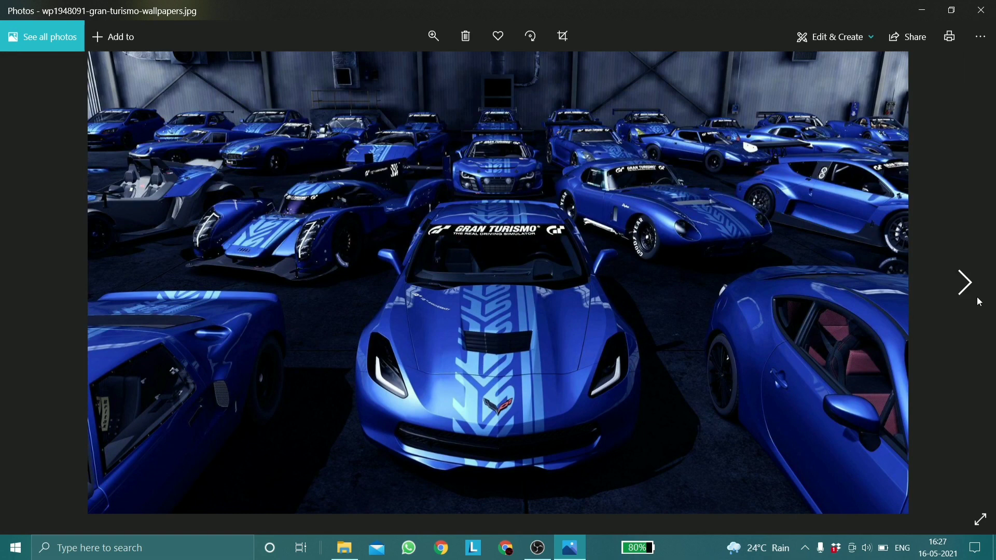
View the Gran-Turismo-7-Banner image in Photos, then close Photos and File Explorer.
{"action": "left_click", "coordinate": [970, 287]}
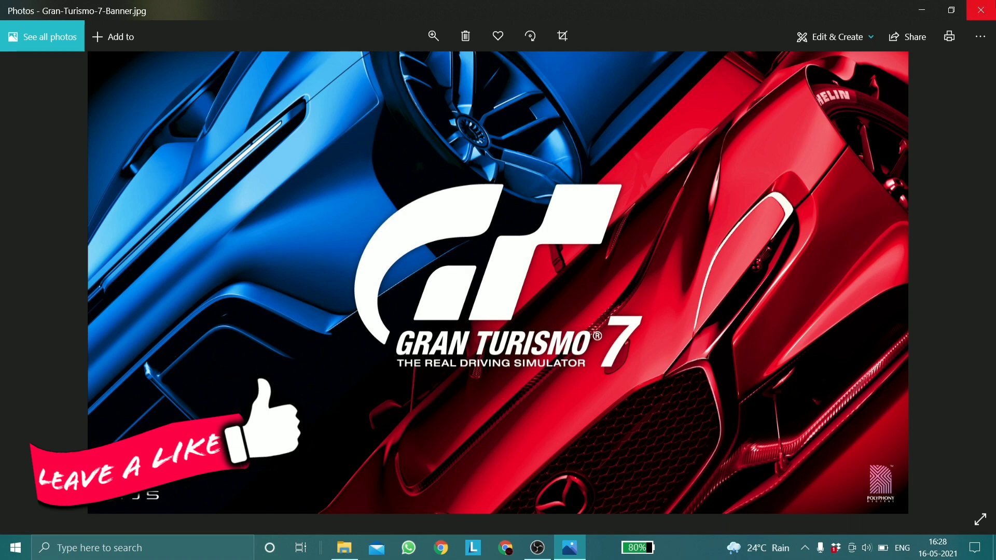
{"action": "left_click", "coordinate": [981, 10]}
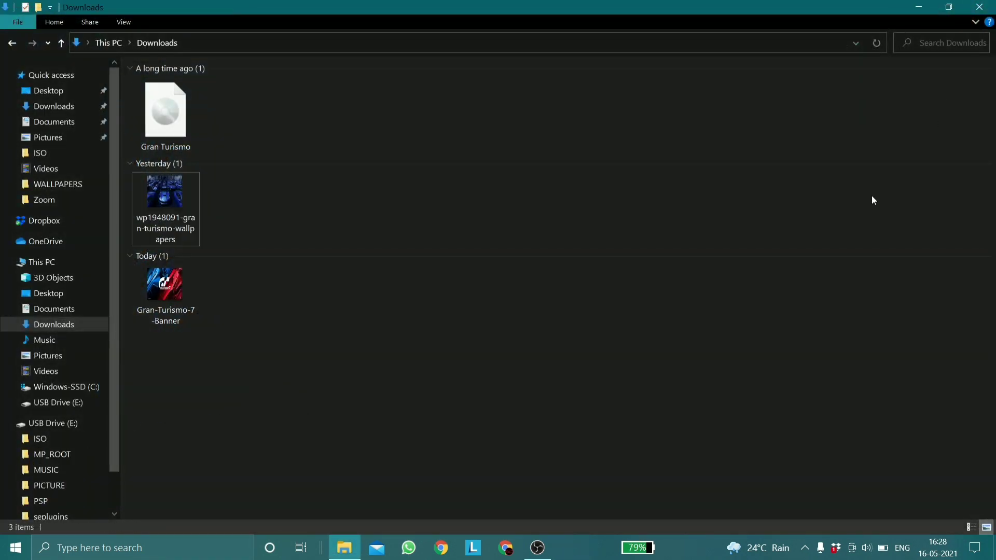
{"action": "left_click", "coordinate": [980, 7]}
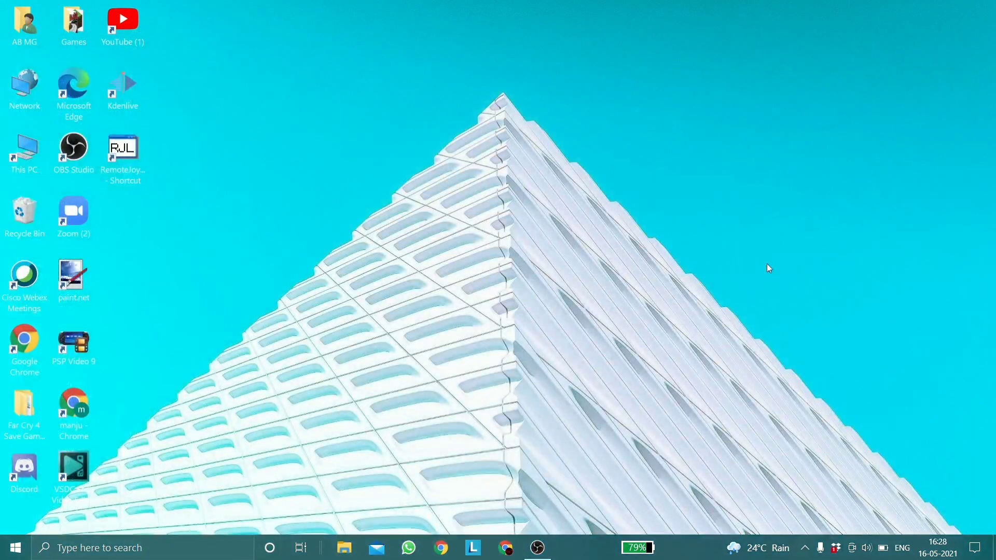
Download UMDGen_v4.00.rar from the LO4D.com UK mirror via the UMDGen bookmark, then close Chrome.
{"action": "left_click", "coordinate": [507, 548]}
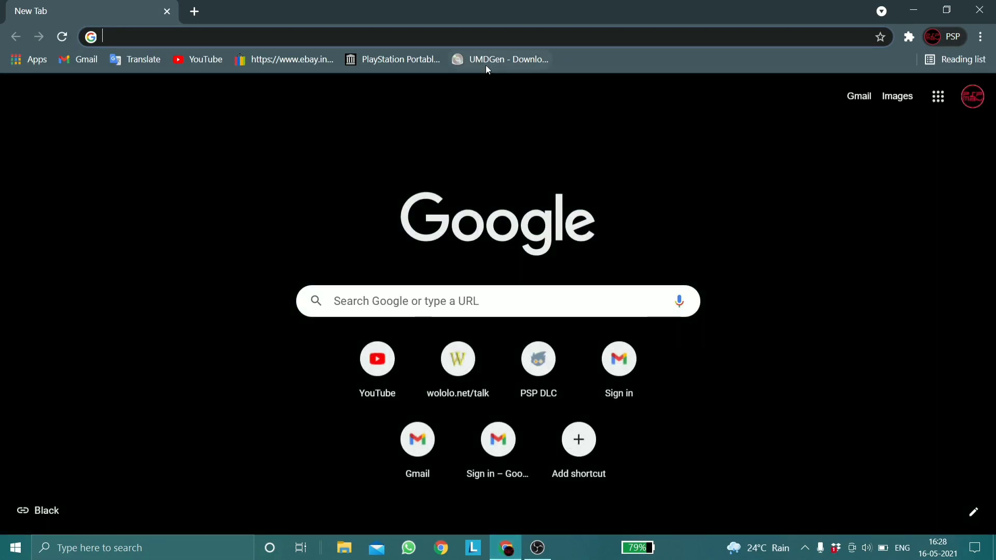
{"action": "left_click", "coordinate": [486, 65]}
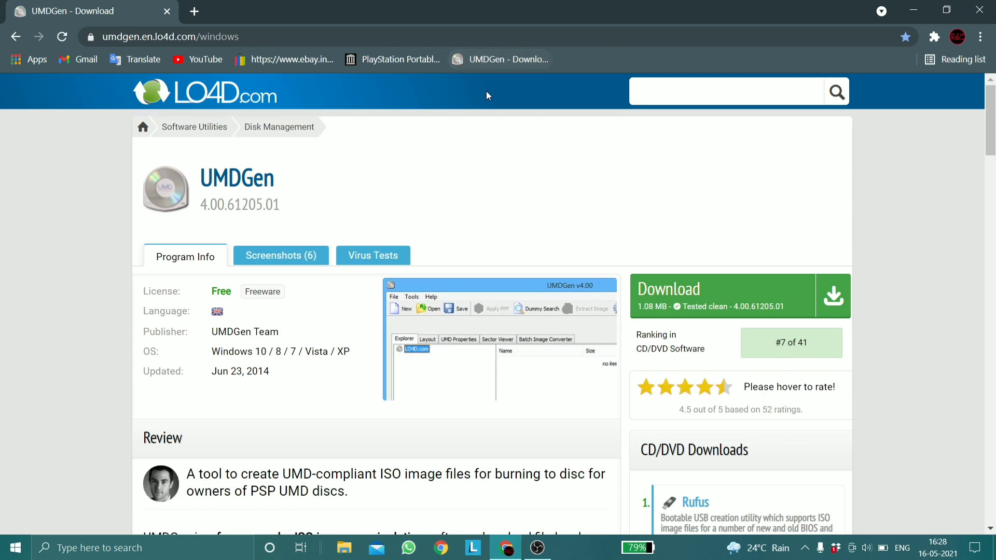
{"action": "left_click", "coordinate": [676, 301]}
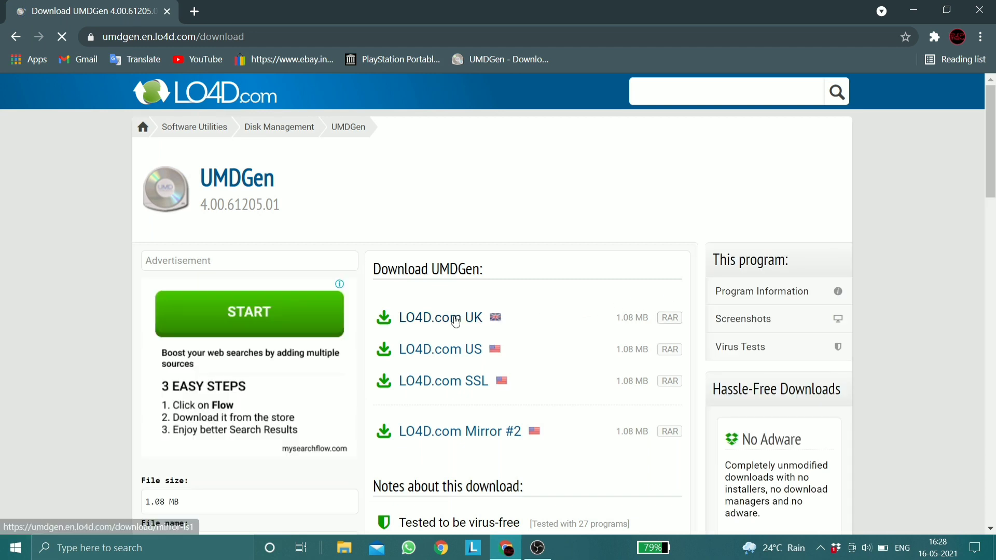
{"action": "left_click", "coordinate": [455, 320]}
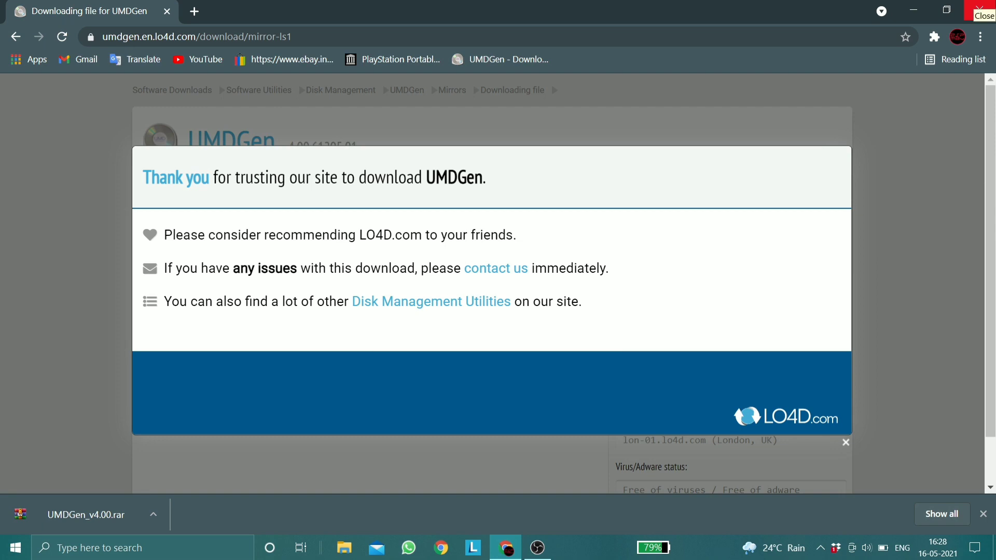
{"action": "left_click", "coordinate": [979, 10]}
Open Downloads through This PC and extract the UMDGen_v4.00 archive there.
{"action": "double_click", "coordinate": [24, 151]}
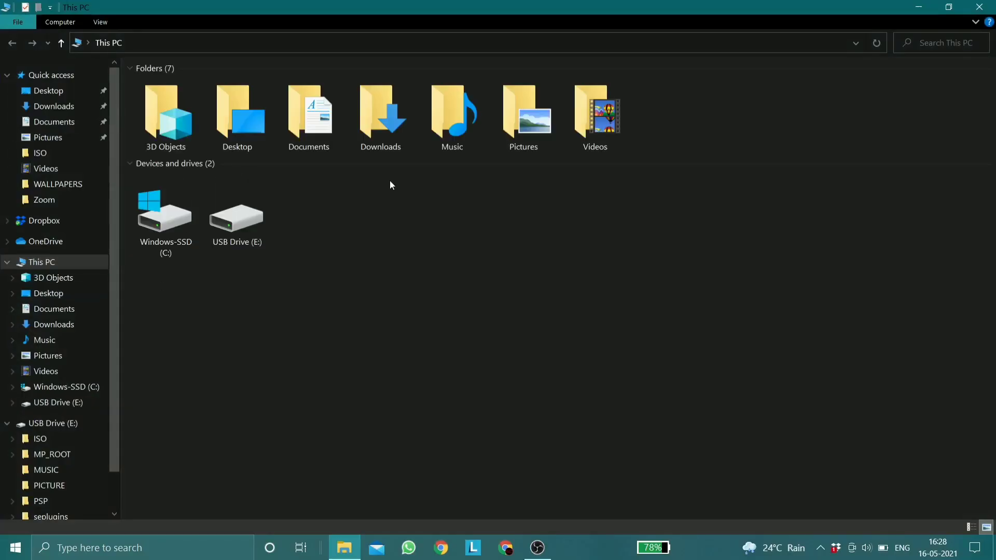
{"action": "double_click", "coordinate": [372, 128]}
{"action": "right_click", "coordinate": [243, 323]}
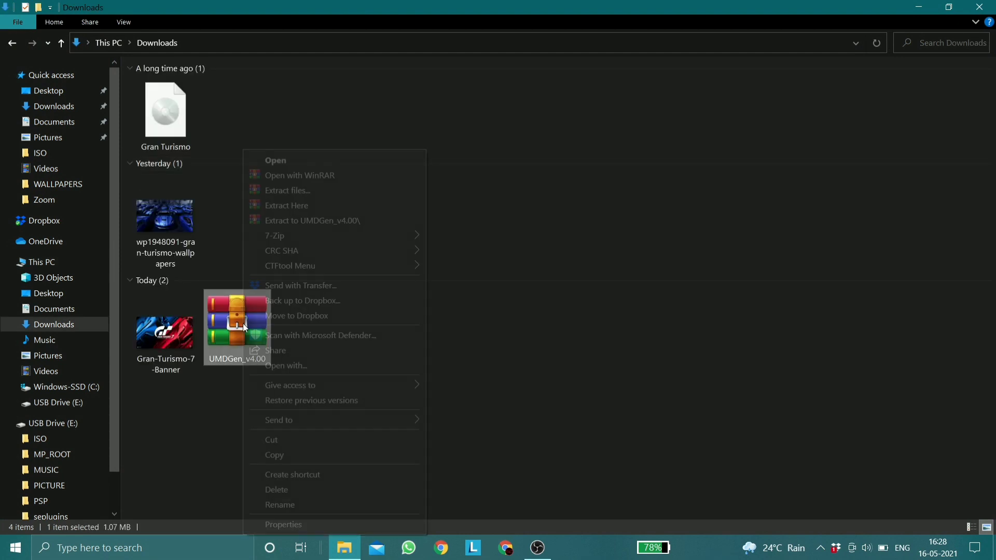
{"action": "left_click", "coordinate": [298, 207]}
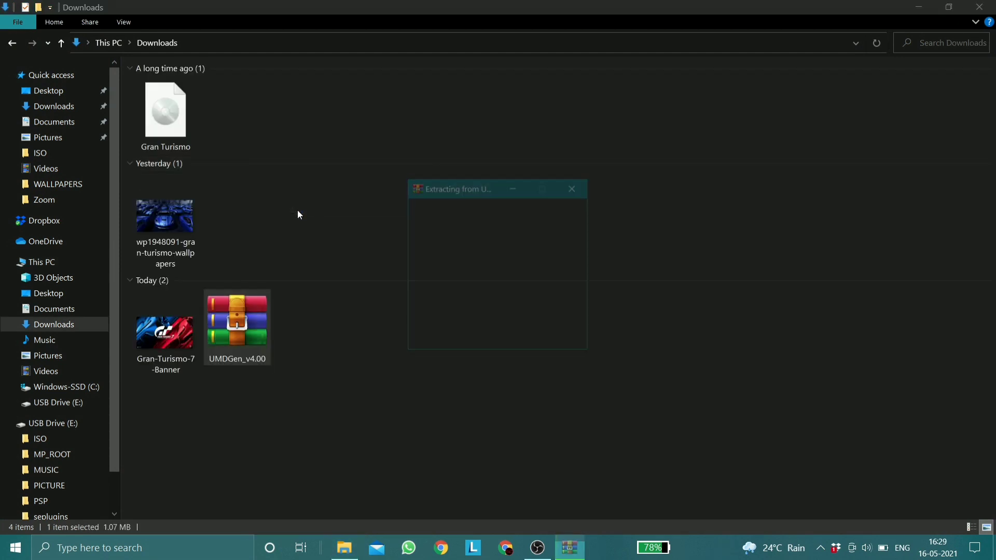
{"action": "left_click", "coordinate": [362, 344]}
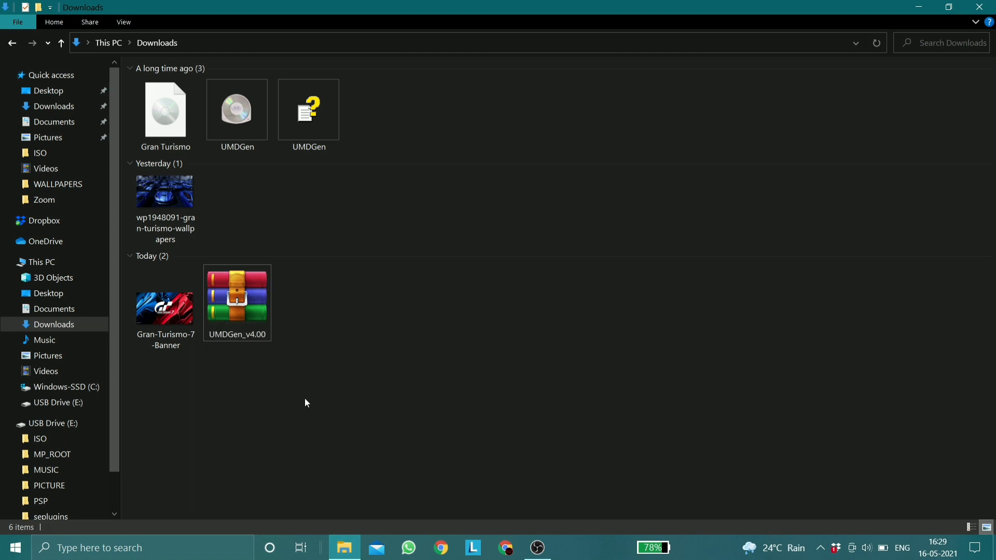
Delete the UMDGen_v4.00.rar archive and the extra UMDGen file, then open the wallpaper's context menu.
{"action": "right_click", "coordinate": [269, 300]}
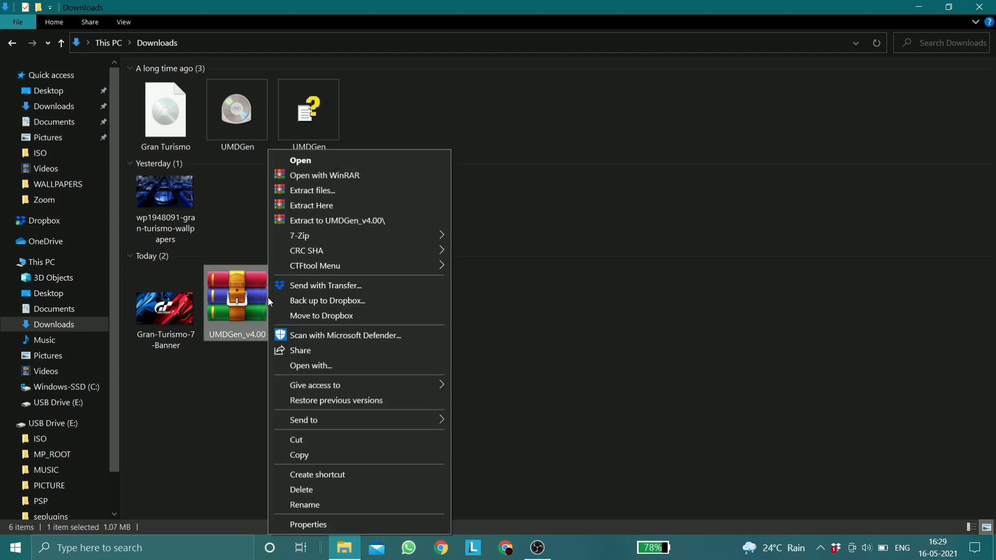
{"action": "left_click", "coordinate": [290, 490]}
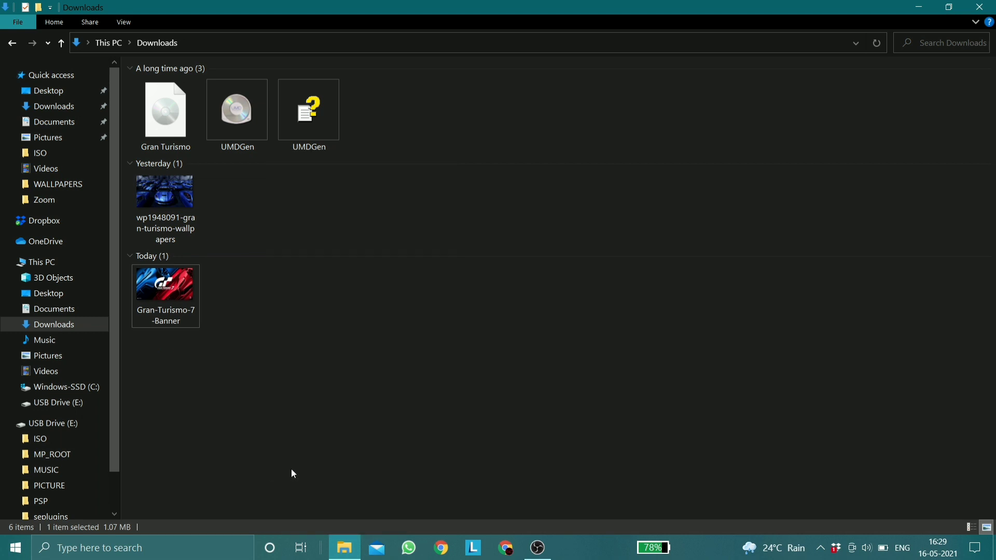
{"action": "right_click", "coordinate": [313, 139]}
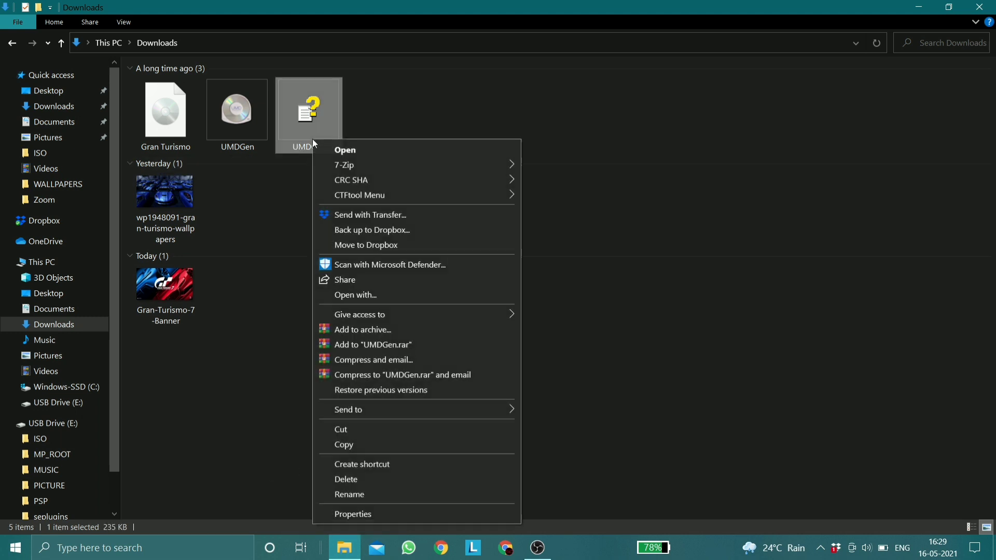
{"action": "left_click", "coordinate": [324, 478]}
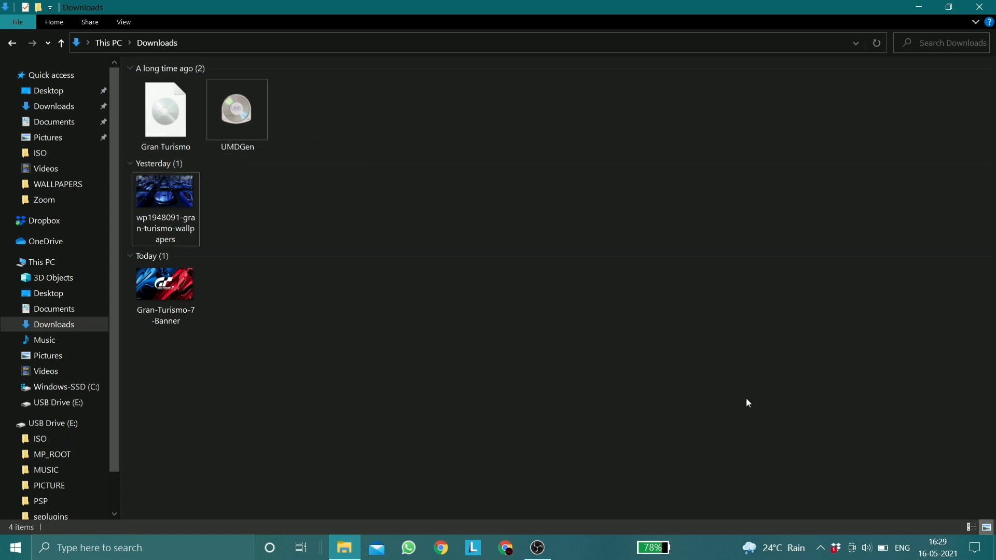
{"action": "right_click", "coordinate": [171, 192]}
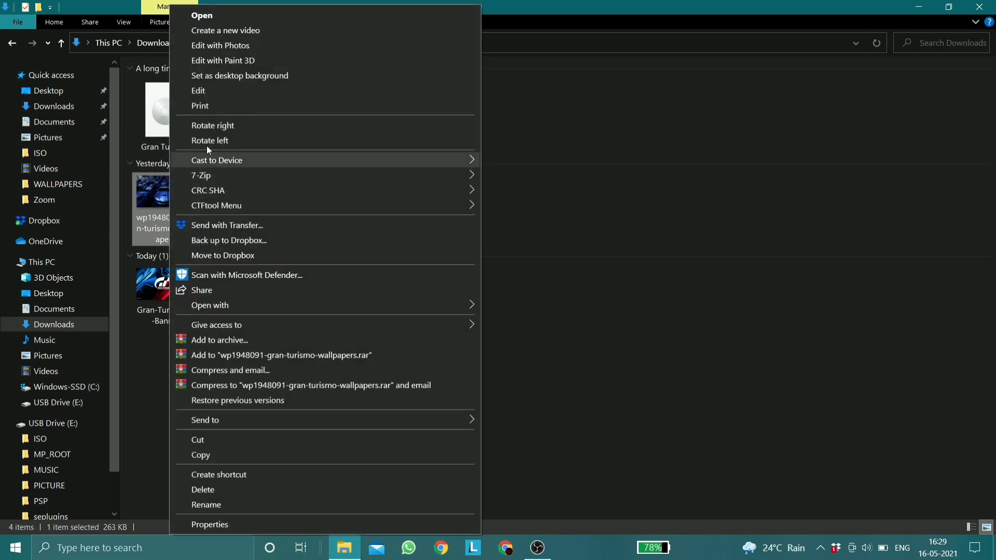
Open the wallpaper in Paint and resize it to 480 × 272 pixels with aspect ratio unlocked.
{"action": "left_click", "coordinate": [207, 96]}
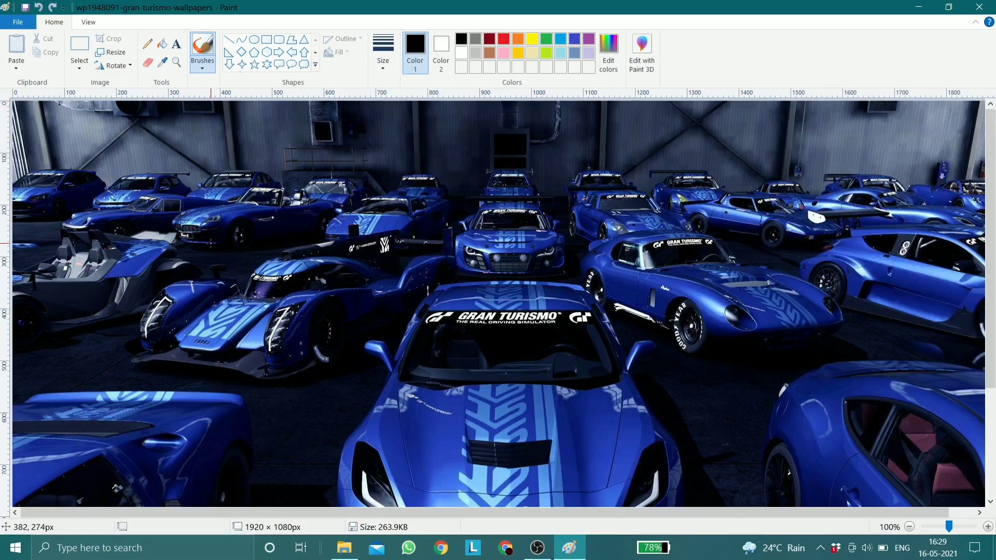
{"action": "left_click", "coordinate": [109, 53]}
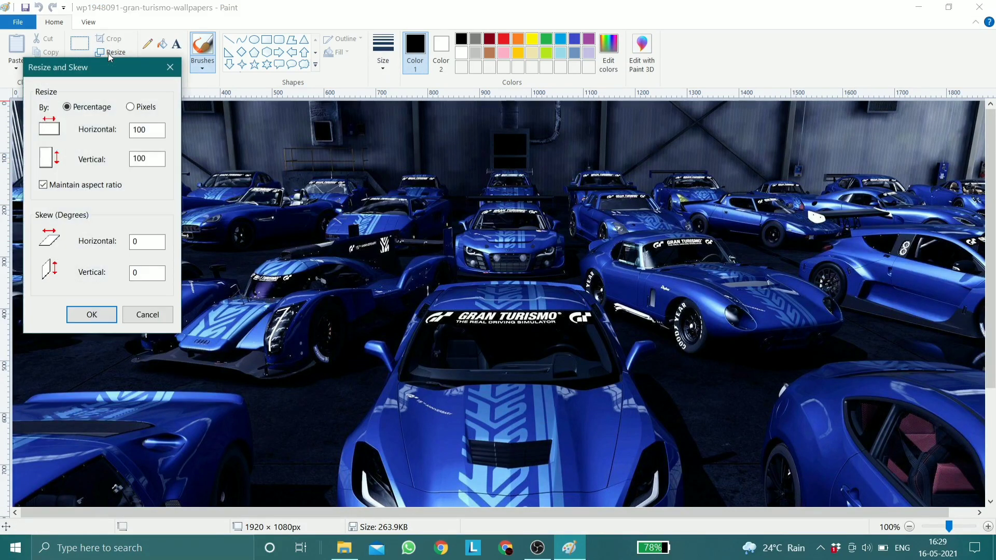
{"action": "left_click", "coordinate": [130, 106]}
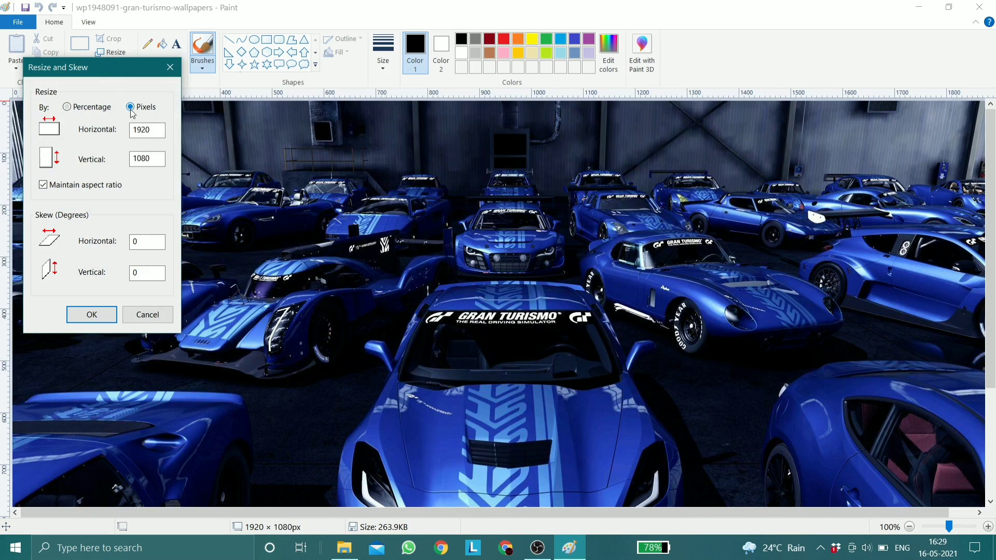
{"action": "left_click", "coordinate": [45, 186]}
{"action": "left_click", "coordinate": [150, 130]}
{"action": "key", "text": "BackSpace"}
{"action": "key", "text": "BackSpace"}
{"action": "key", "text": "BackSpace"}
{"action": "key", "text": "BackSpace"}
{"action": "type", "text": "480"}
{"action": "left_click", "coordinate": [135, 158]}
{"action": "key", "text": "BackSpace"}
{"action": "key", "text": "BackSpace"}
{"action": "key", "text": "BackSpace"}
{"action": "key", "text": "BackSpace"}
{"action": "type", "text": "272"}
{"action": "left_click", "coordinate": [114, 314]}
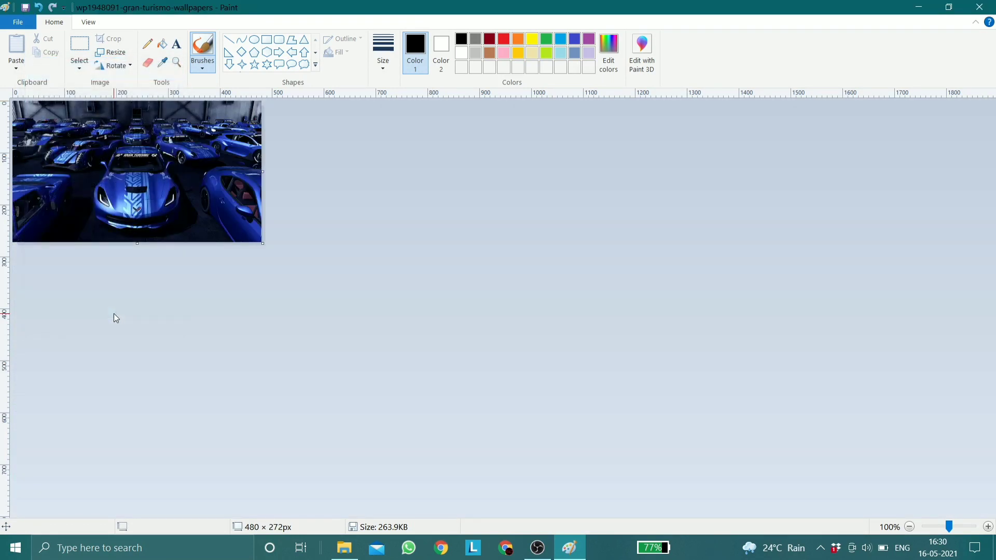
Save the resized wallpaper as PIC1 in PNG format in Downloads and close Paint.
{"action": "left_click", "coordinate": [14, 31]}
{"action": "left_click", "coordinate": [31, 131]}
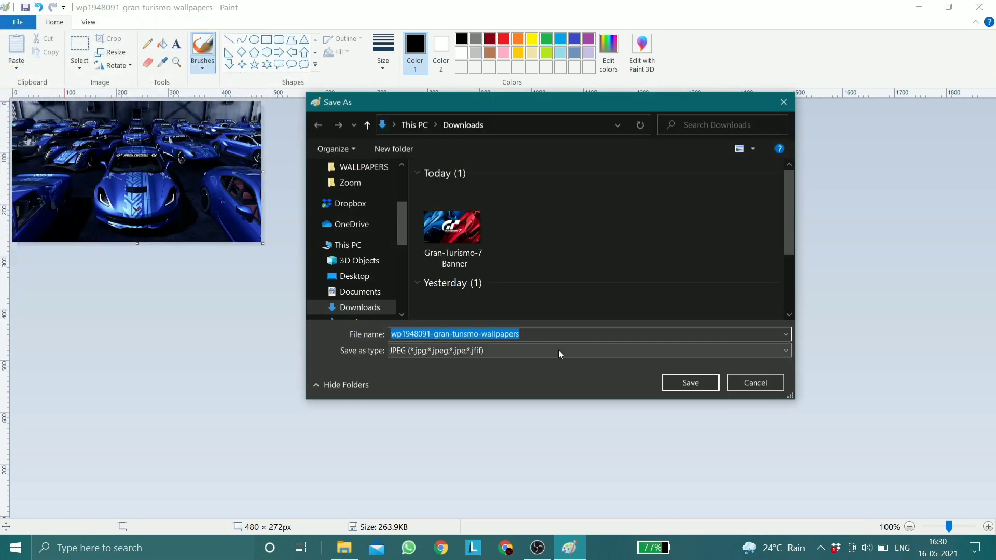
{"action": "key", "text": "BackSpace"}
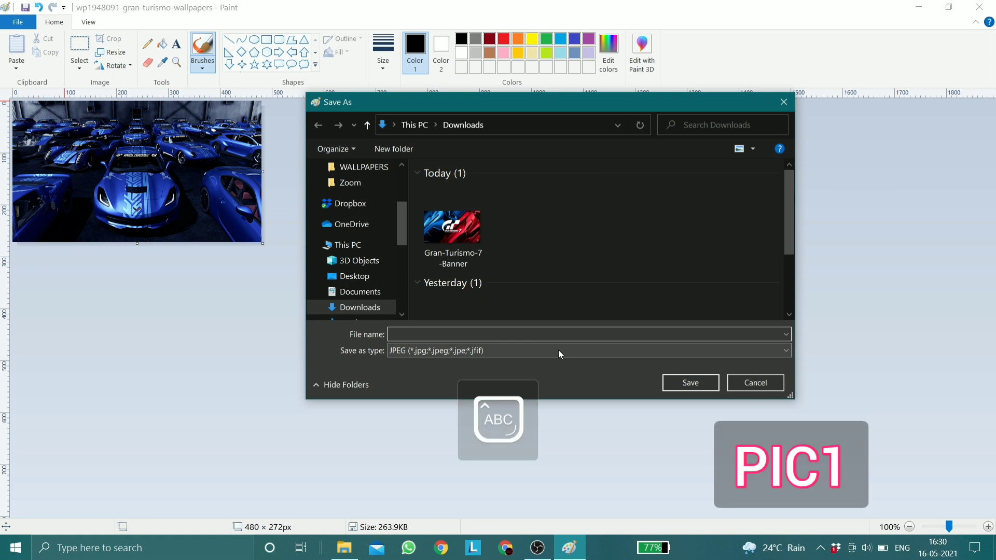
{"action": "type", "text": "PO"}
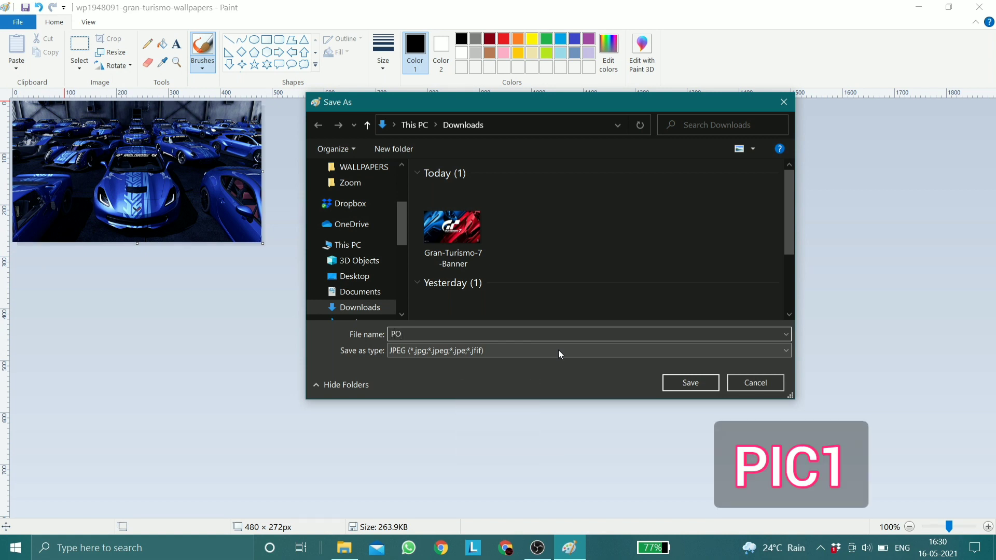
{"action": "key", "text": "BackSpace"}
{"action": "type", "text": "IC1"}
{"action": "left_click", "coordinate": [507, 352]}
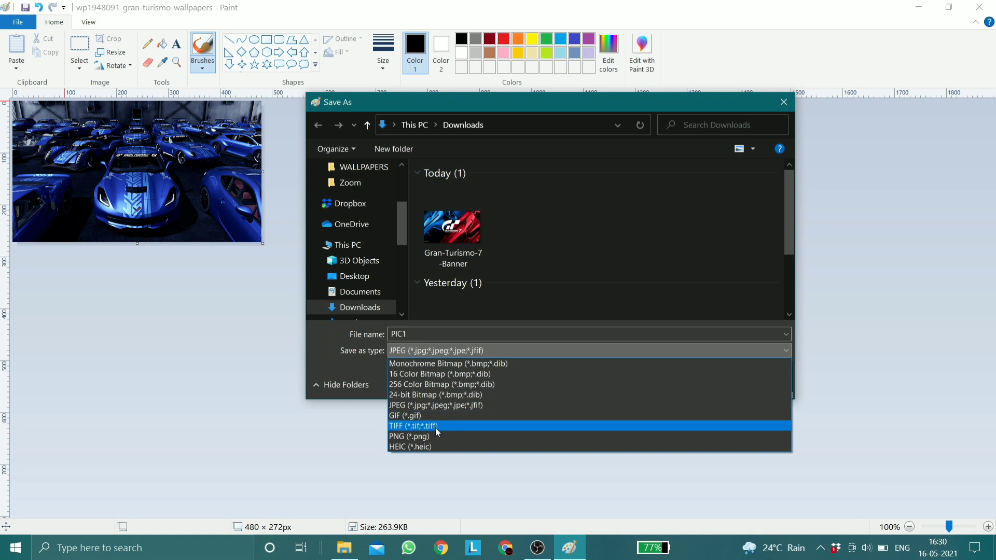
{"action": "left_click", "coordinate": [425, 436]}
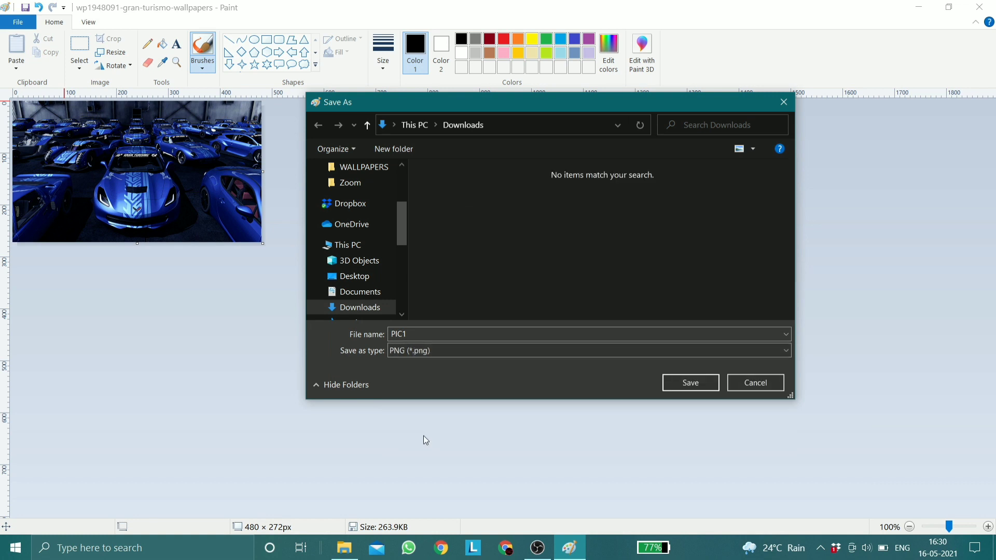
{"action": "left_click", "coordinate": [684, 384]}
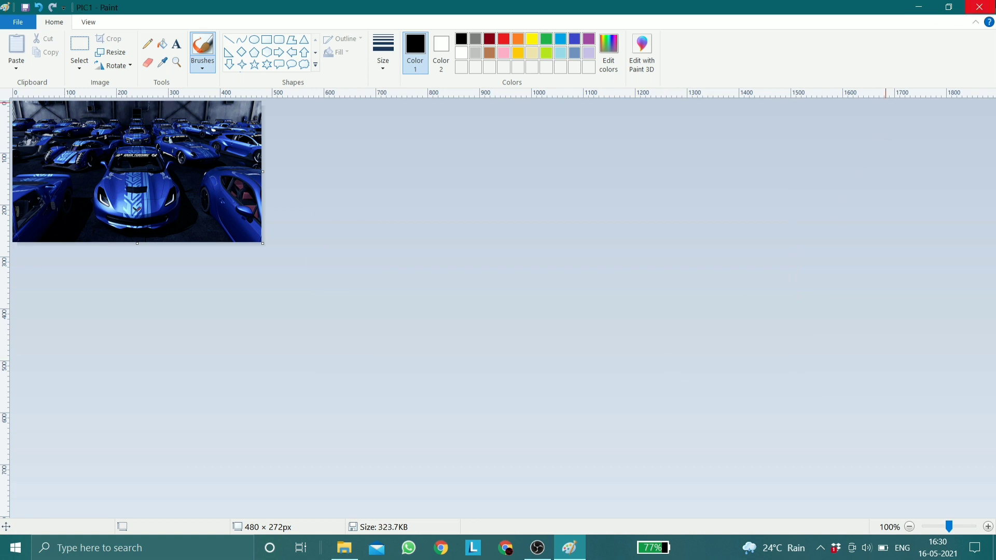
{"action": "left_click", "coordinate": [979, 7]}
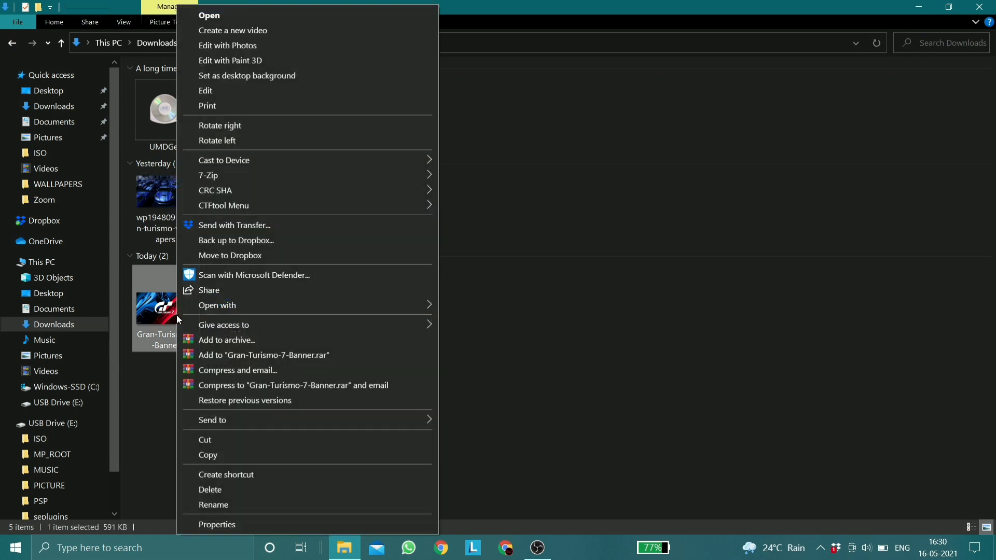
Open the Gran-Turismo-7-Banner in Paint and resize it to 144 × 80 pixels with aspect ratio unlocked.
{"action": "left_click", "coordinate": [212, 92]}
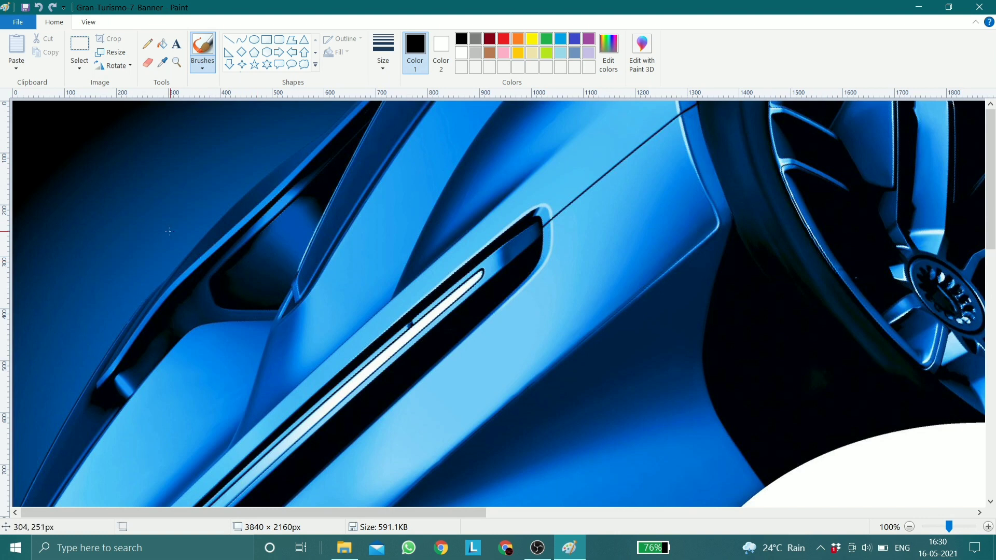
{"action": "left_click", "coordinate": [115, 58]}
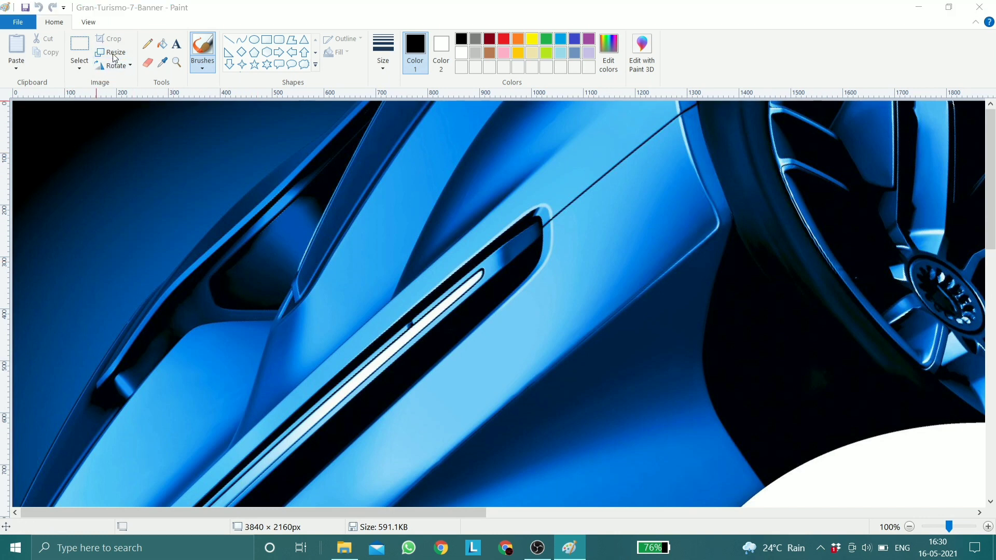
{"action": "left_click", "coordinate": [130, 107]}
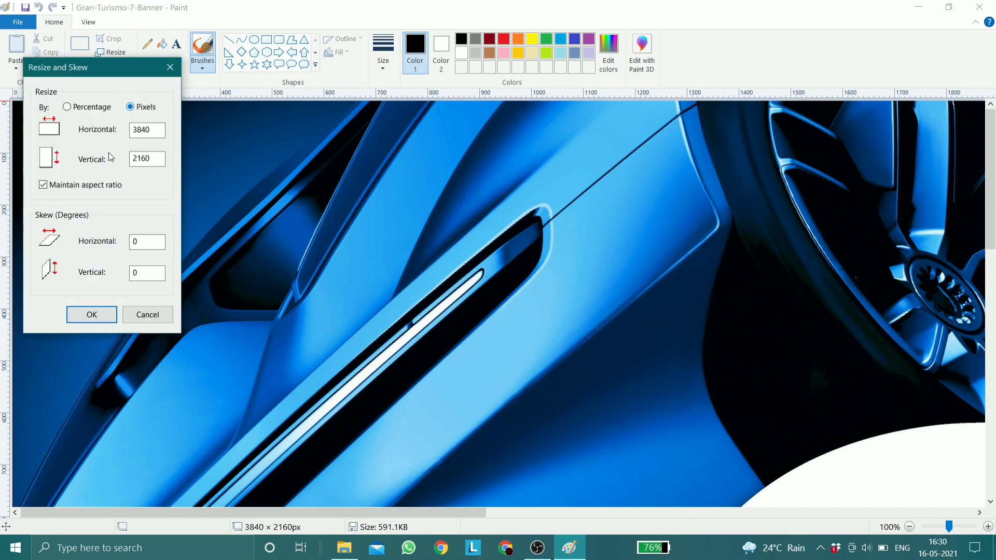
{"action": "left_click", "coordinate": [71, 188]}
{"action": "left_click", "coordinate": [156, 130]}
{"action": "type", "text": "1"}
{"action": "left_click", "coordinate": [156, 164]}
{"action": "key", "text": "BackSpace"}
{"action": "key", "text": "BackSpace"}
{"action": "type", "text": "8"}
{"action": "left_click", "coordinate": [92, 315]}
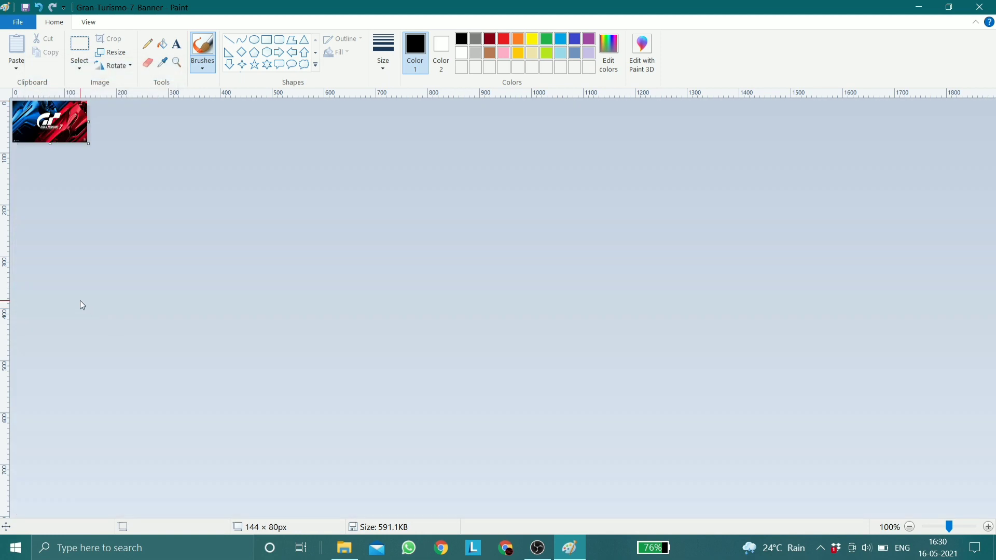
Save the resized banner as ICON0 in PNG (*.png) format.
{"action": "left_click", "coordinate": [18, 23]}
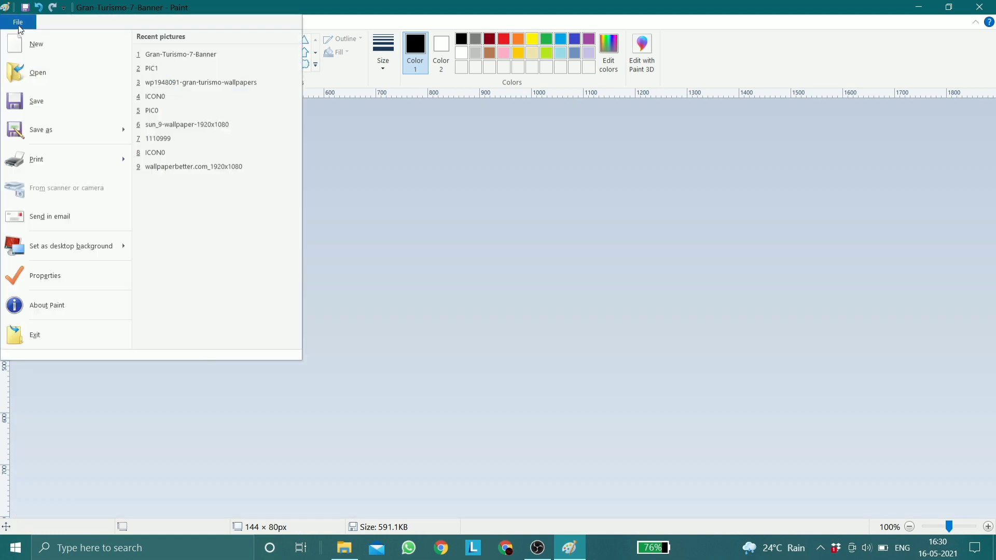
{"action": "left_click", "coordinate": [46, 129]}
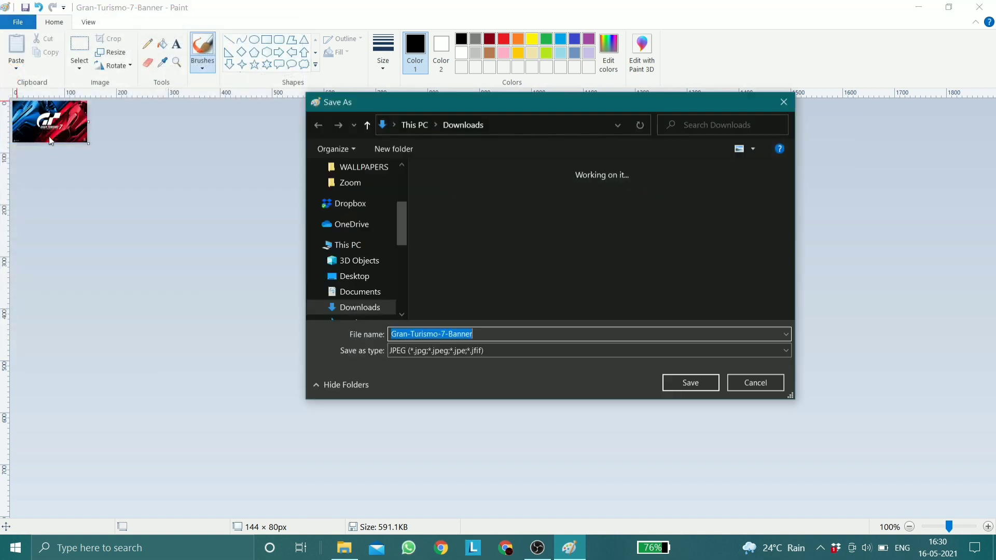
{"action": "key", "text": "BackSpace"}
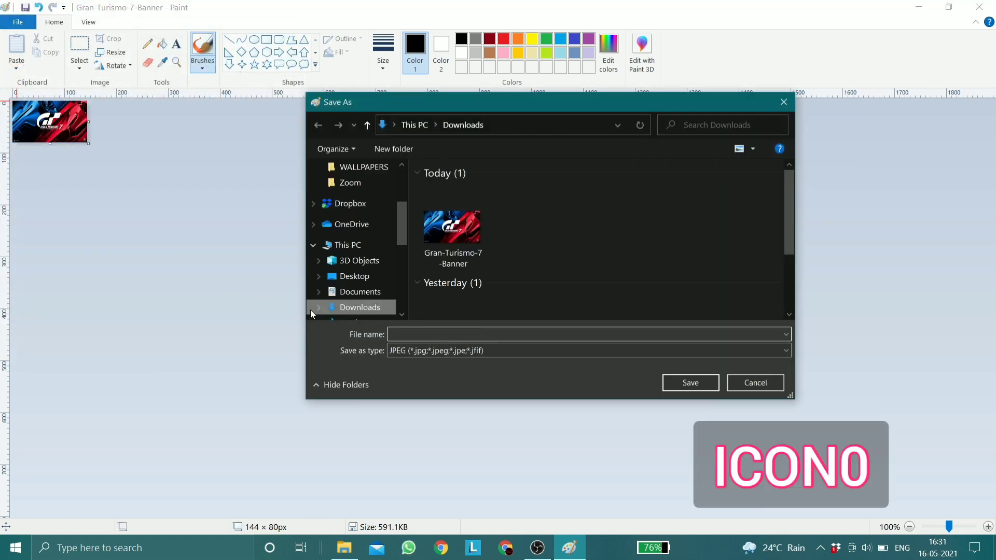
{"action": "type", "text": "ICON0"}
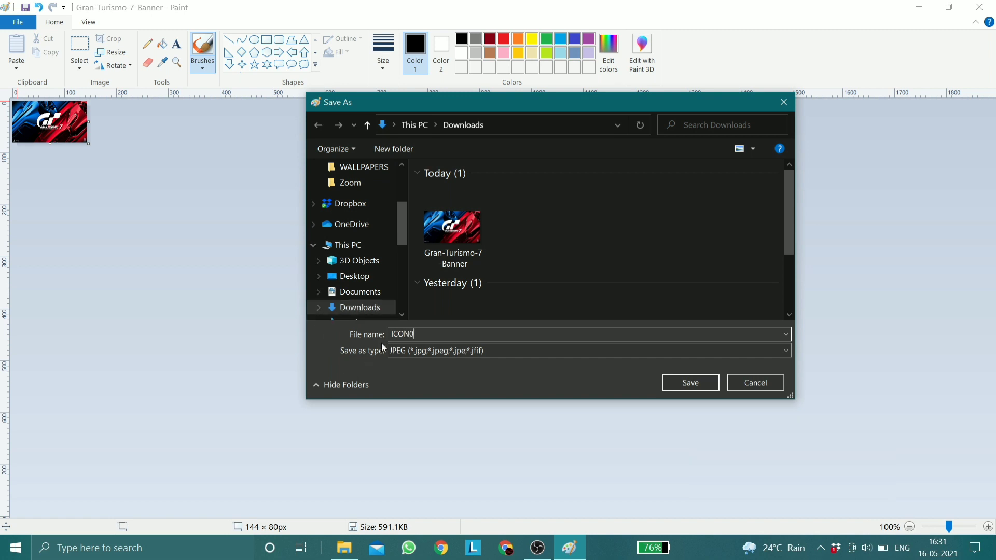
{"action": "left_click", "coordinate": [397, 351]}
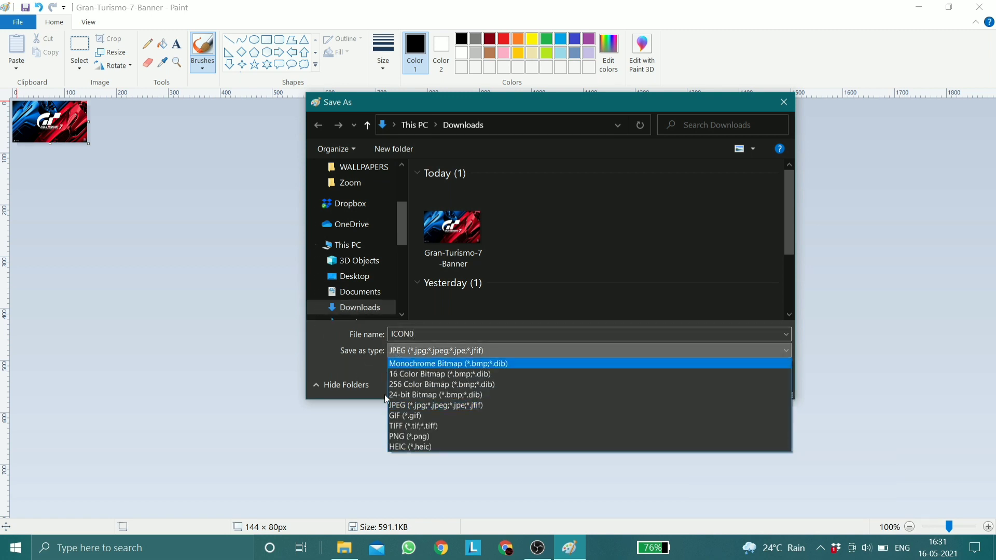
{"action": "left_click", "coordinate": [393, 438]}
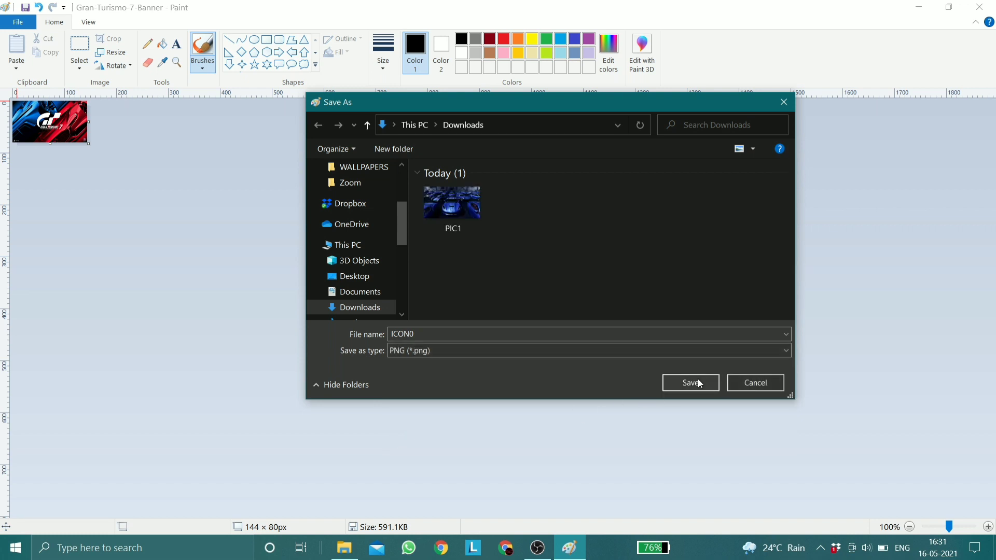
{"action": "left_click", "coordinate": [697, 382]}
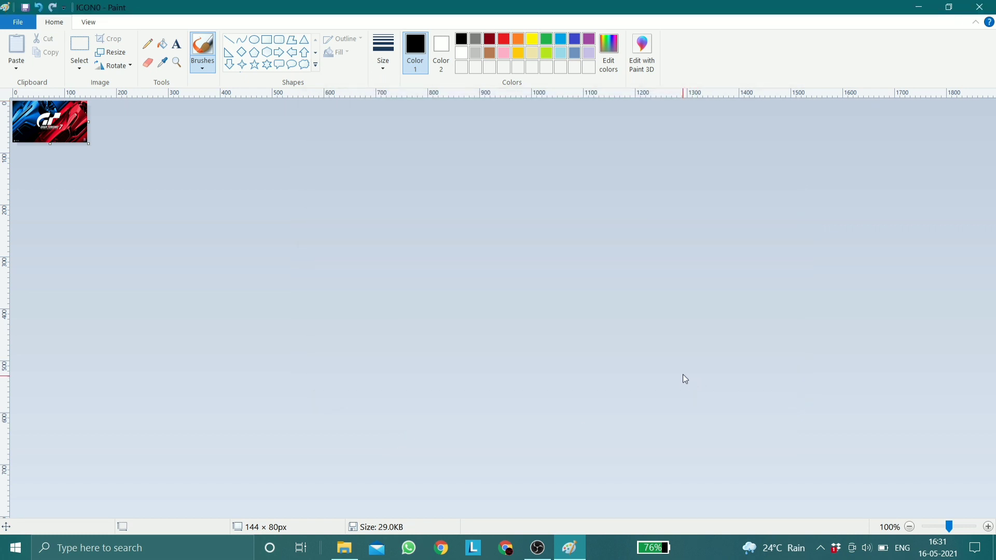
Close Paint and delete the original wallpaper and banner images from Downloads.
{"action": "left_click", "coordinate": [979, 6]}
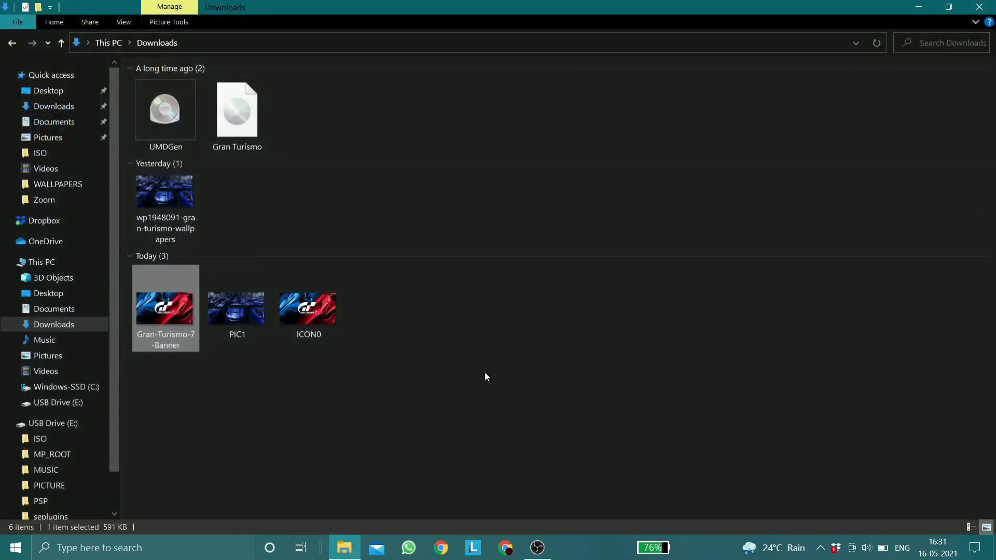
{"action": "left_click", "coordinate": [440, 406]}
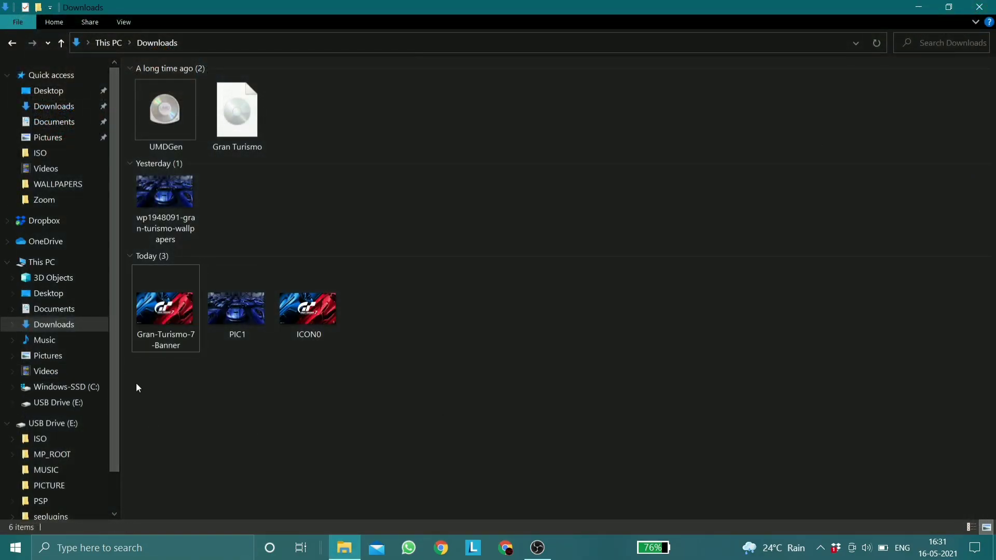
{"action": "left_click_drag", "start_coordinate": [158, 367], "coordinate": [164, 233]}
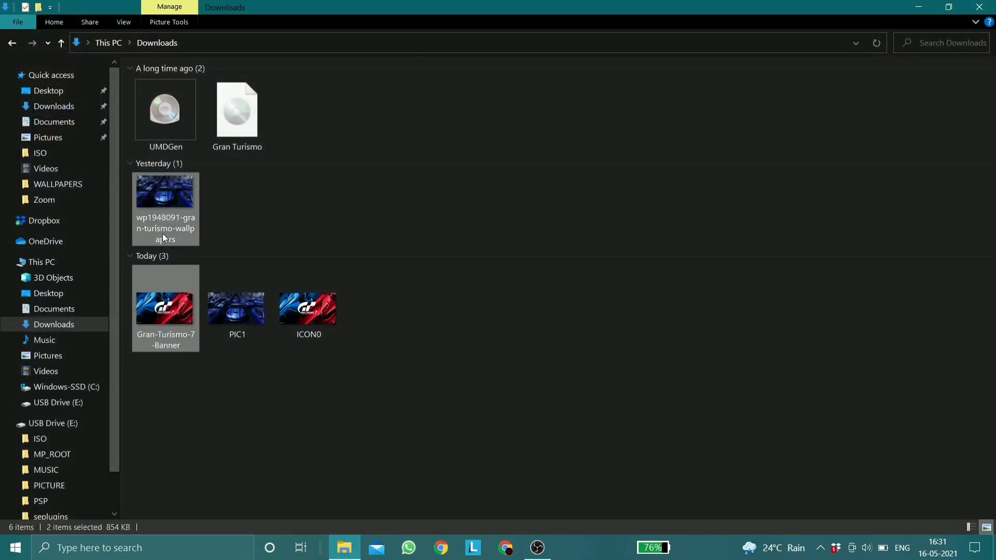
{"action": "key", "text": "Delete"}
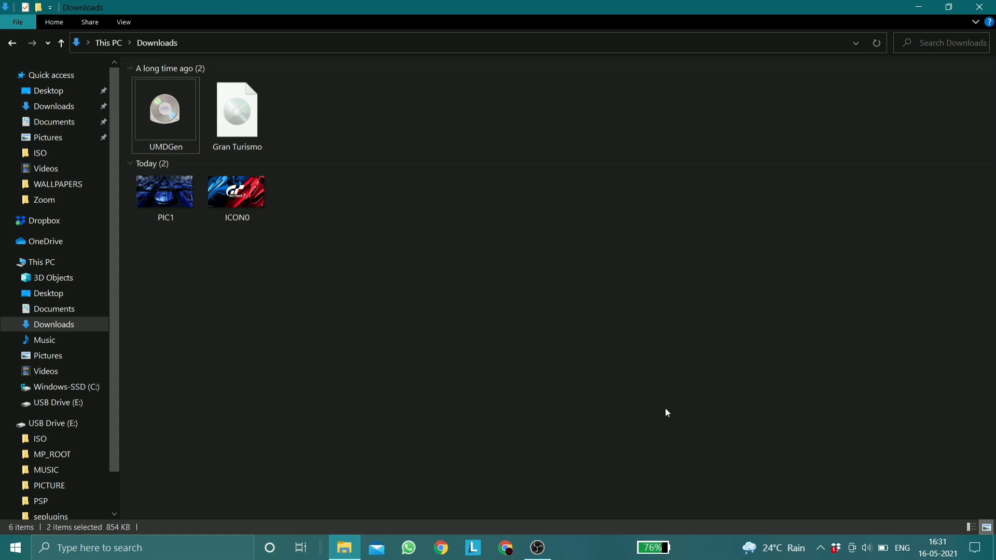
{"action": "right_click", "coordinate": [160, 120]}
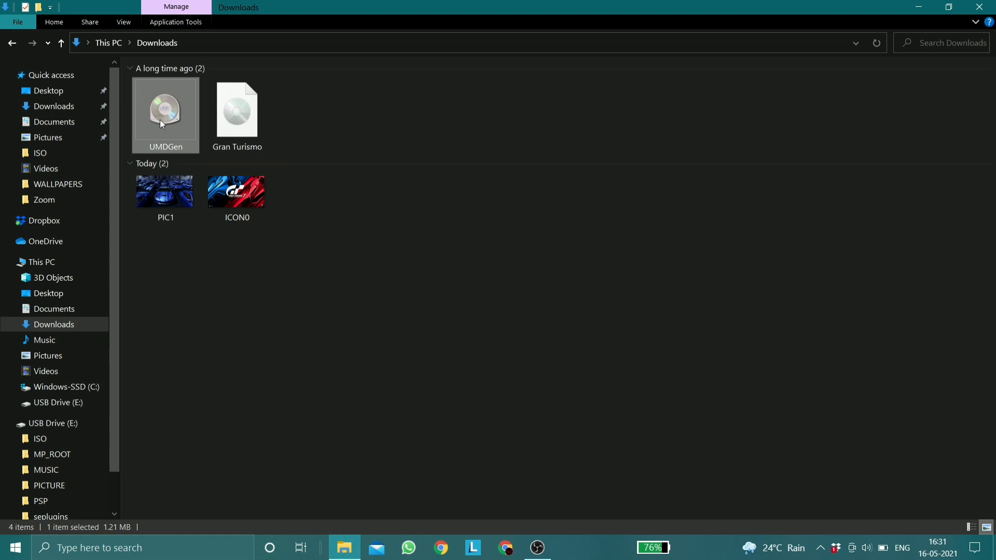
Load the Gran Turismo disc image in UMDGen and list its PSP_GAME folder (ICON0.PNG, PIC1.PNG, PARAM.SFO).
{"action": "left_click", "coordinate": [186, 116]}
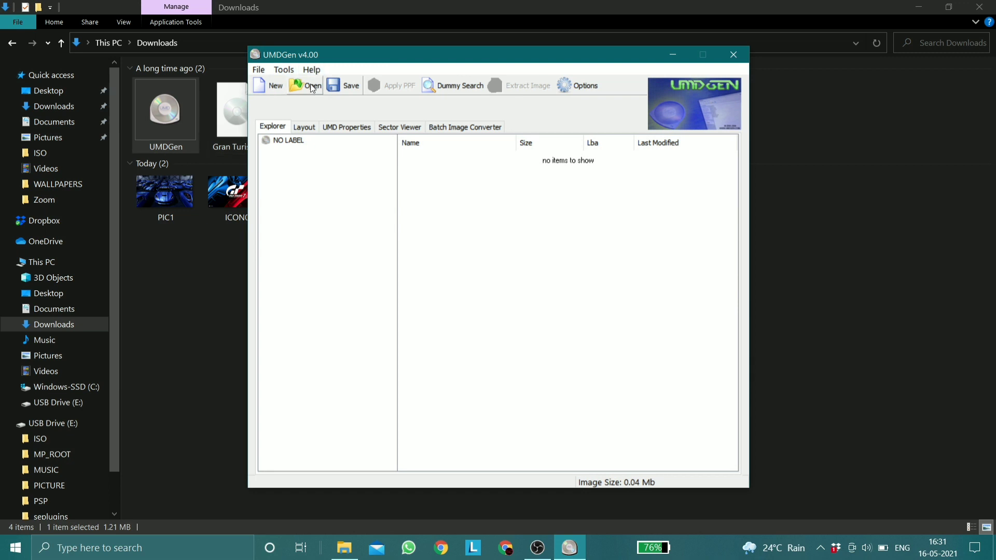
{"action": "left_click", "coordinate": [306, 88]}
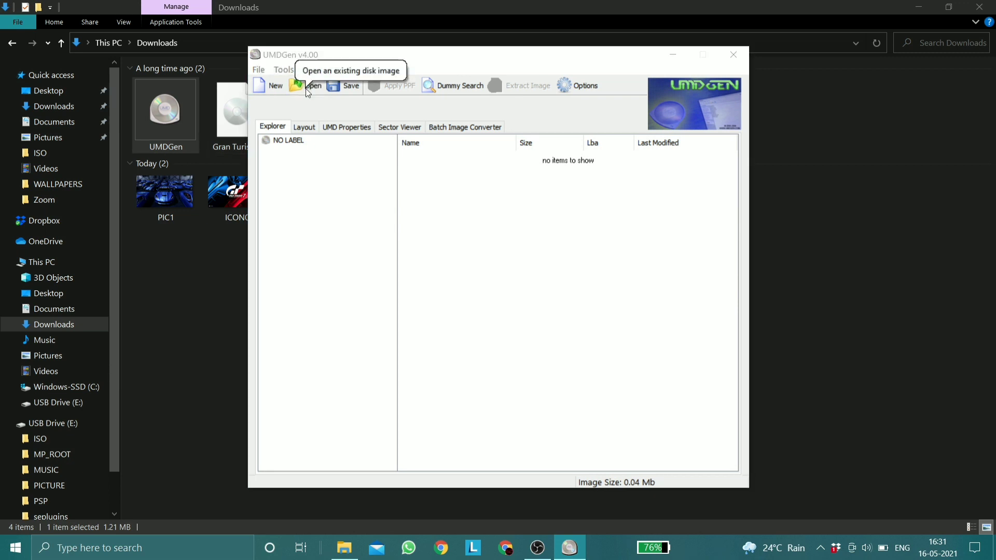
{"action": "left_click", "coordinate": [407, 212]}
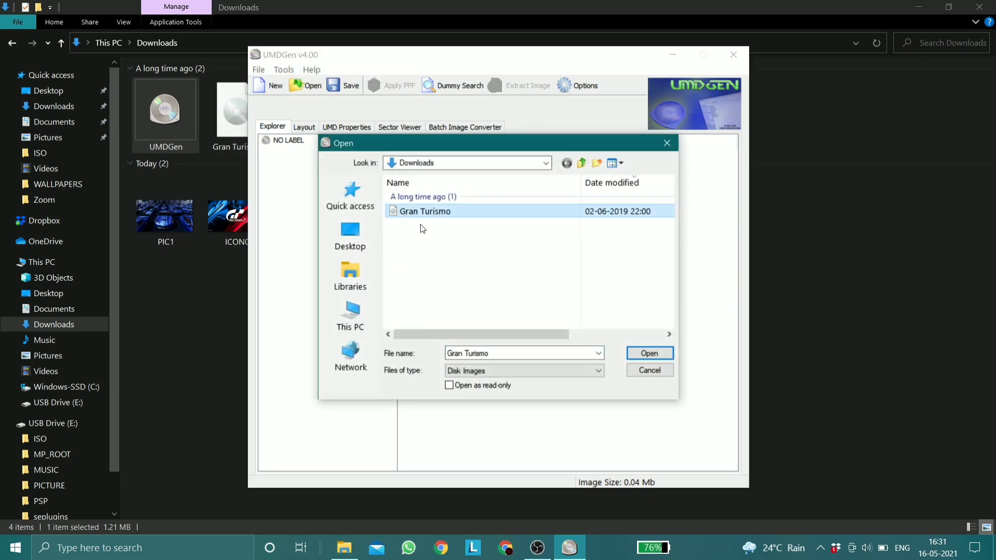
{"action": "left_click", "coordinate": [649, 353]}
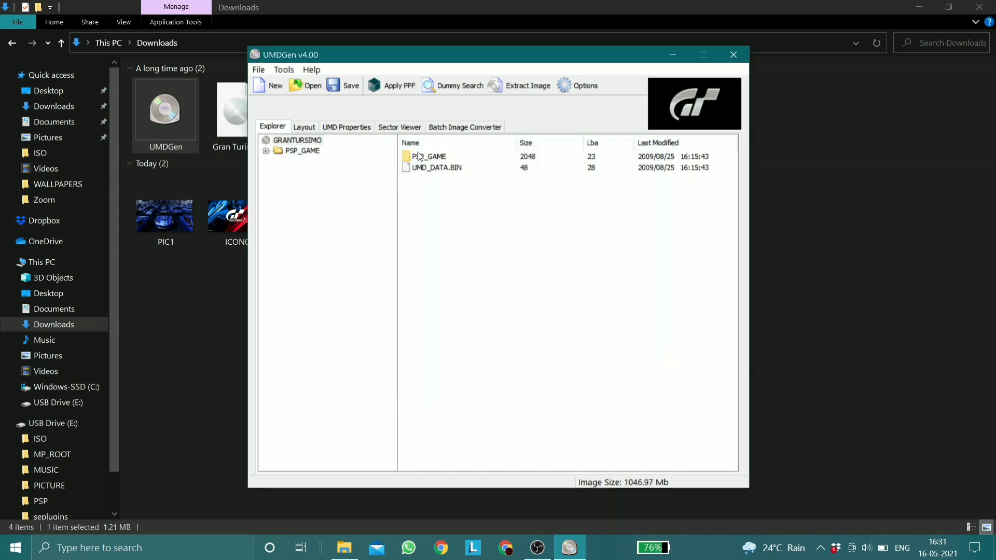
{"action": "double_click", "coordinate": [447, 159]}
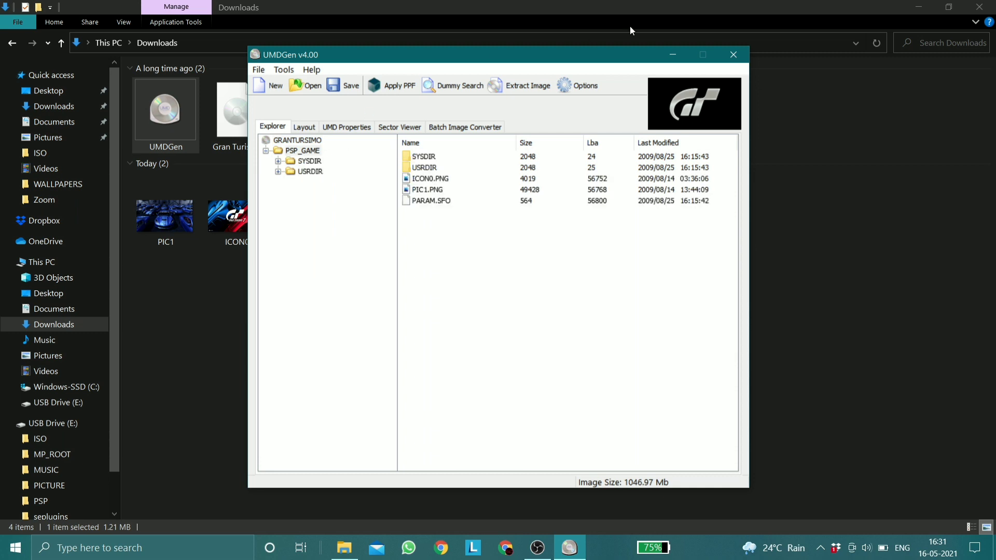
{"action": "left_click", "coordinate": [949, 7]}
Place Explorer and UMDGen side by side and replace PSP_GAME's ICON0 and PIC1 with the new images from Downloads.
{"action": "left_click_drag", "start_coordinate": [658, 39], "coordinate": [512, 30]}
{"action": "left_click", "coordinate": [715, 60]}
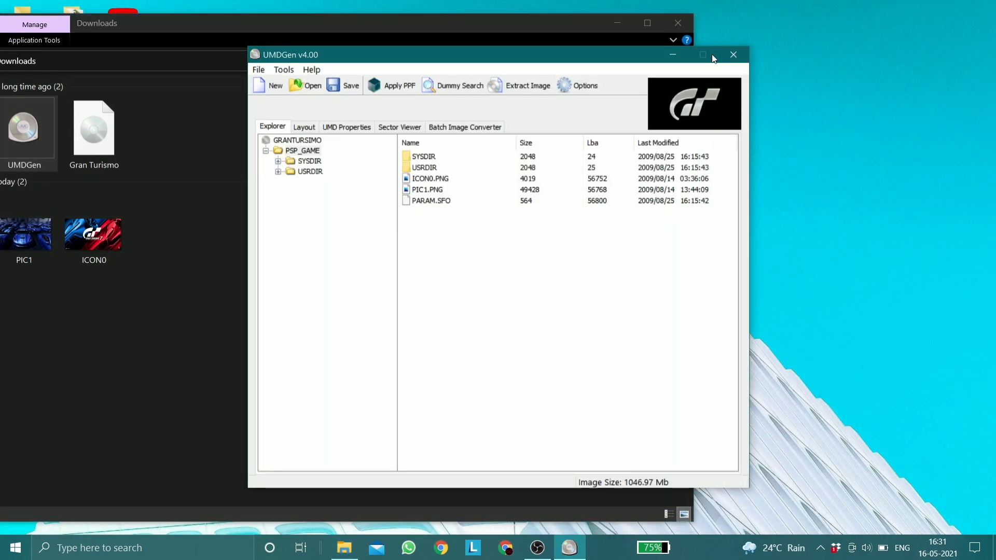
{"action": "left_click_drag", "start_coordinate": [556, 54], "coordinate": [651, 57]}
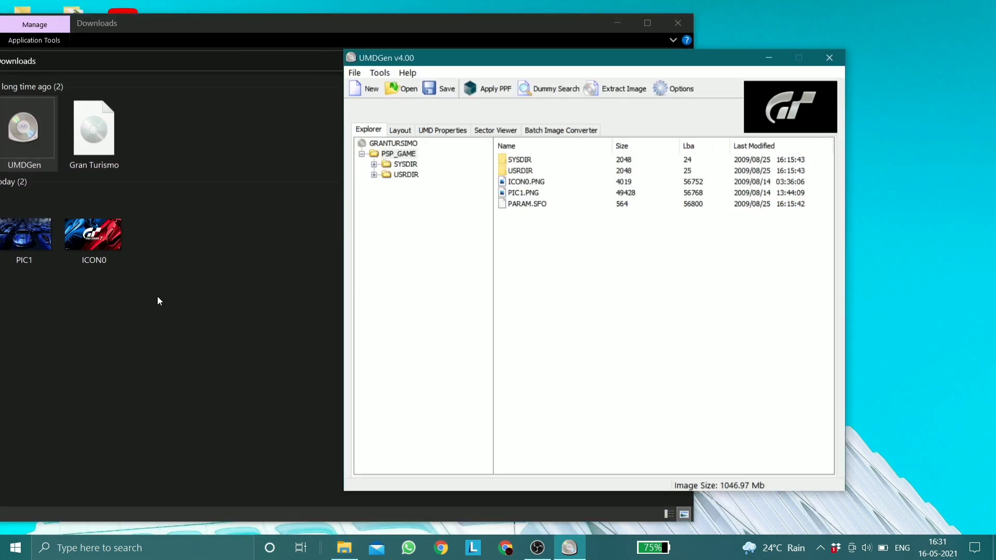
{"action": "left_click_drag", "start_coordinate": [132, 296], "coordinate": [752, 311]}
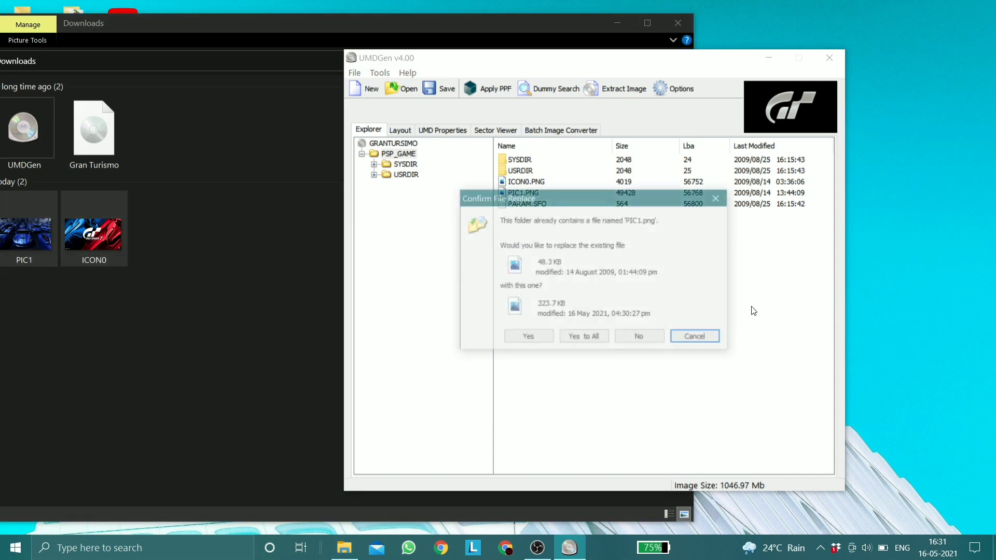
{"action": "left_click", "coordinate": [577, 337]}
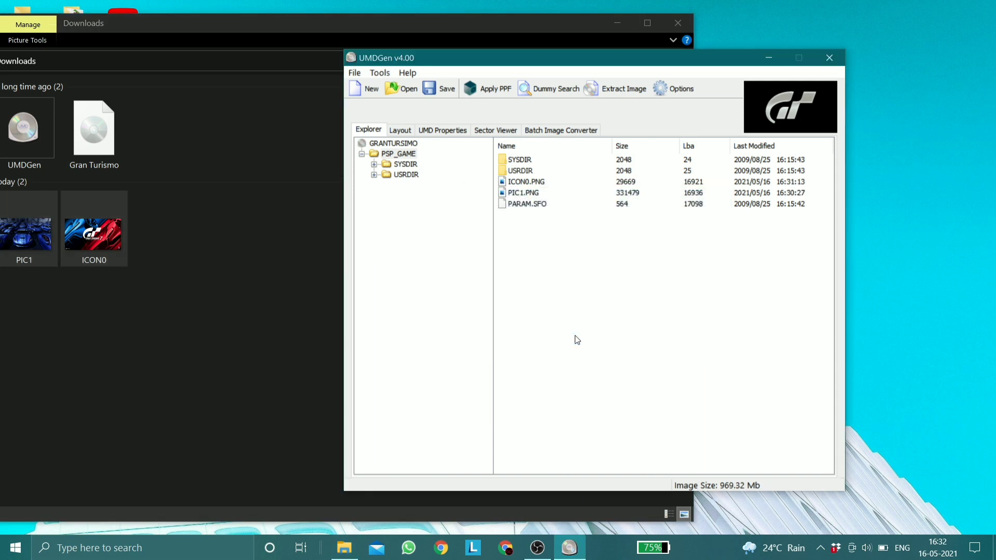
Save the modified image as uncompressed ISO 'GT PSP NEW' in Downloads, then close UMDGen.
{"action": "left_click", "coordinate": [434, 93]}
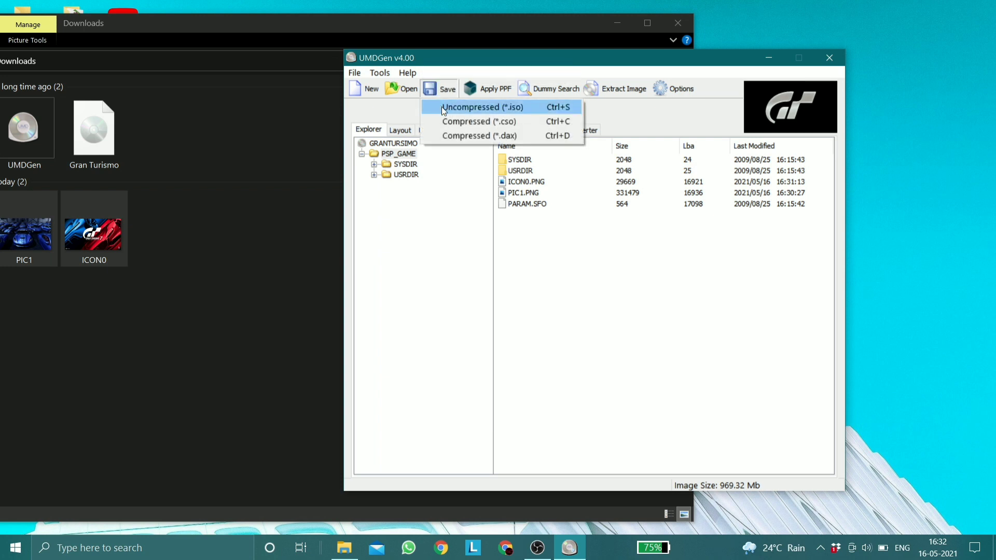
{"action": "left_click", "coordinate": [443, 107]}
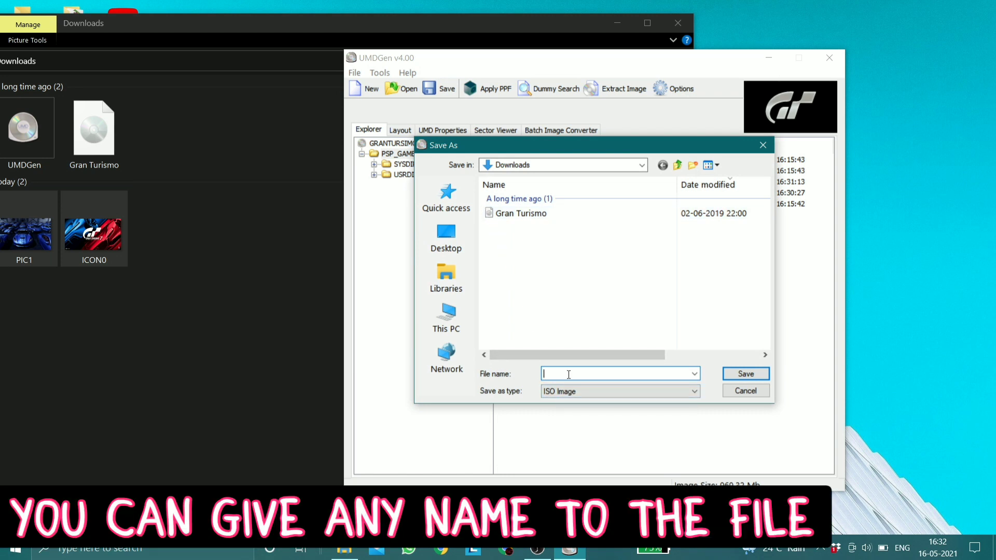
{"action": "type", "text": "GT PSP NEW"}
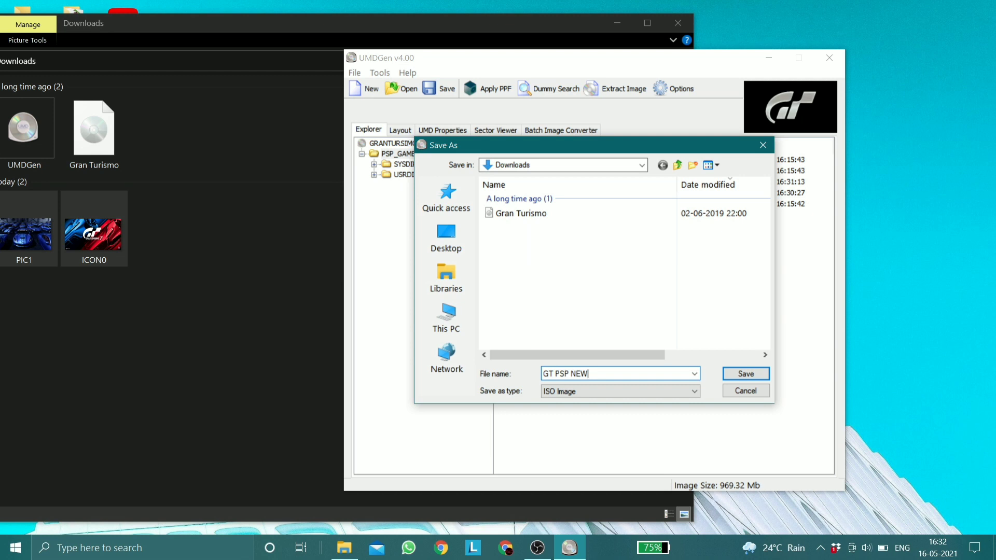
{"action": "left_click", "coordinate": [761, 374]}
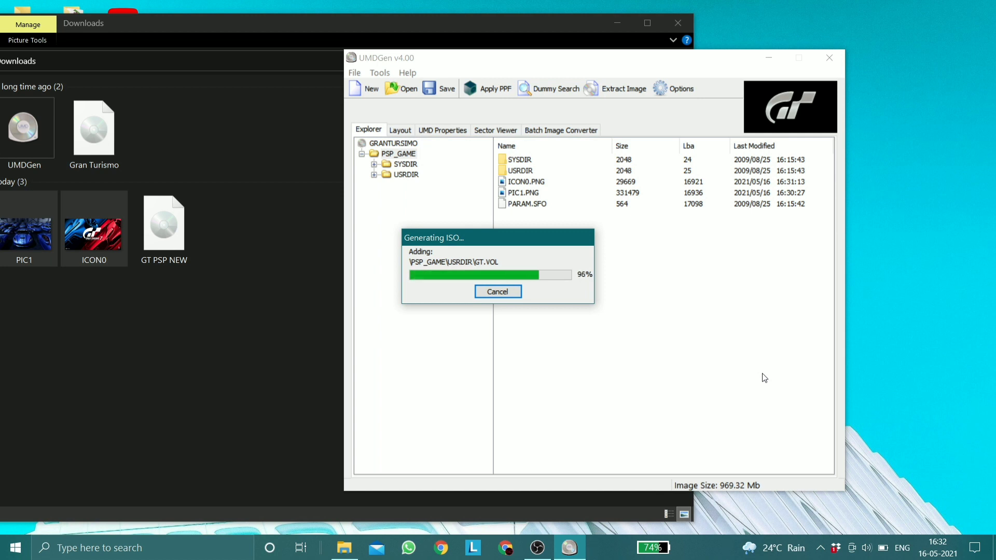
{"action": "left_click", "coordinate": [830, 57]}
{"action": "left_click_drag", "start_coordinate": [580, 23], "coordinate": [793, 20]}
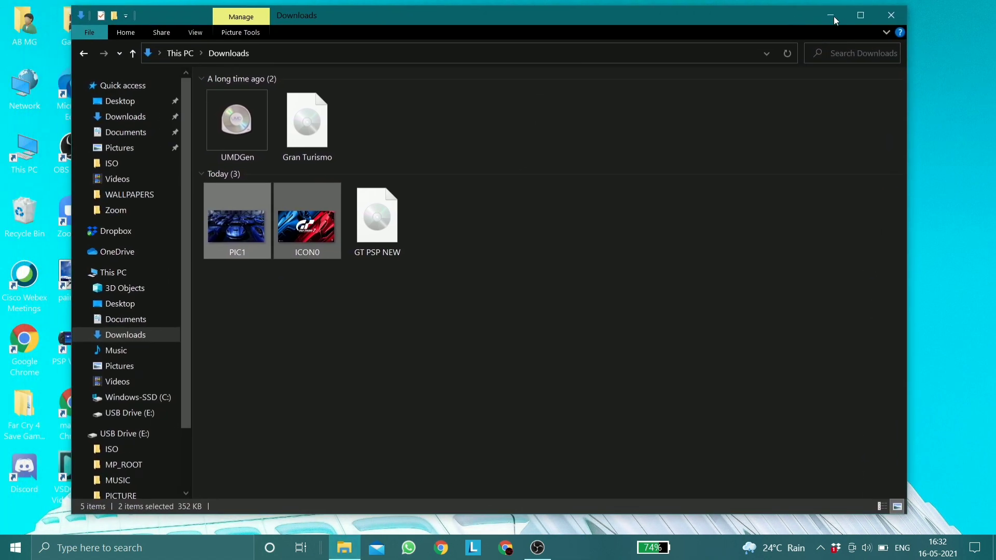
Maximize the Downloads window and copy the GT PSP NEW disc image.
{"action": "left_click", "coordinate": [860, 15]}
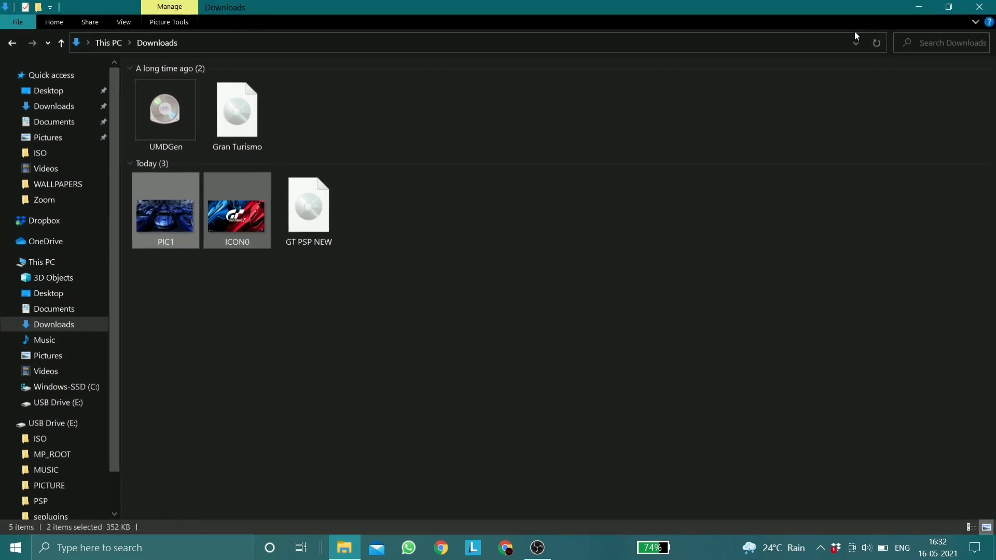
{"action": "left_click", "coordinate": [609, 308]}
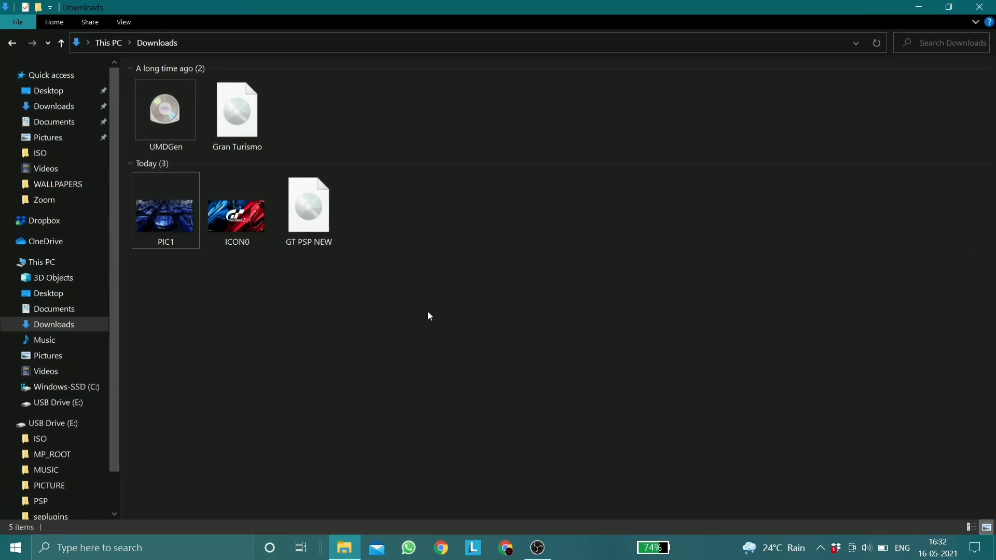
{"action": "right_click", "coordinate": [326, 227]}
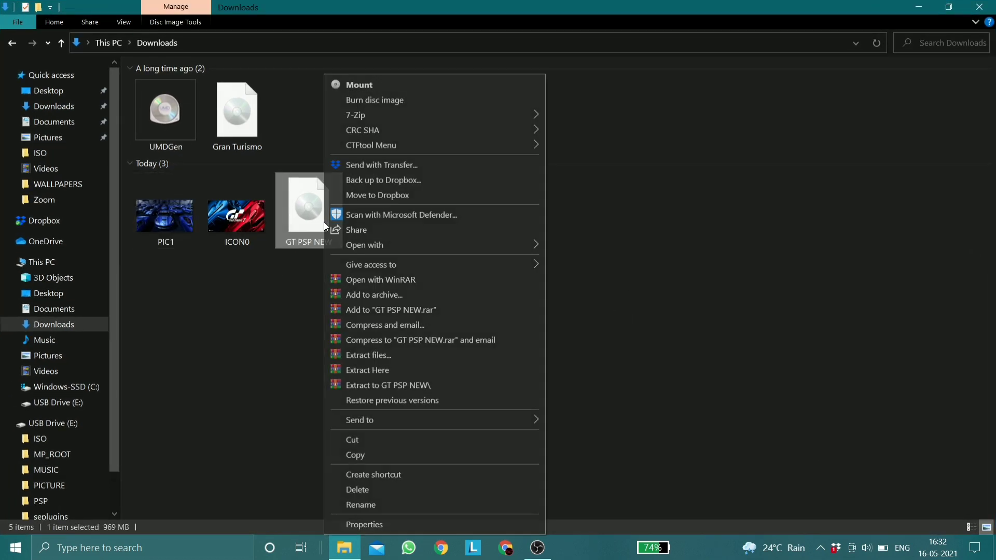
{"action": "left_click", "coordinate": [369, 453]}
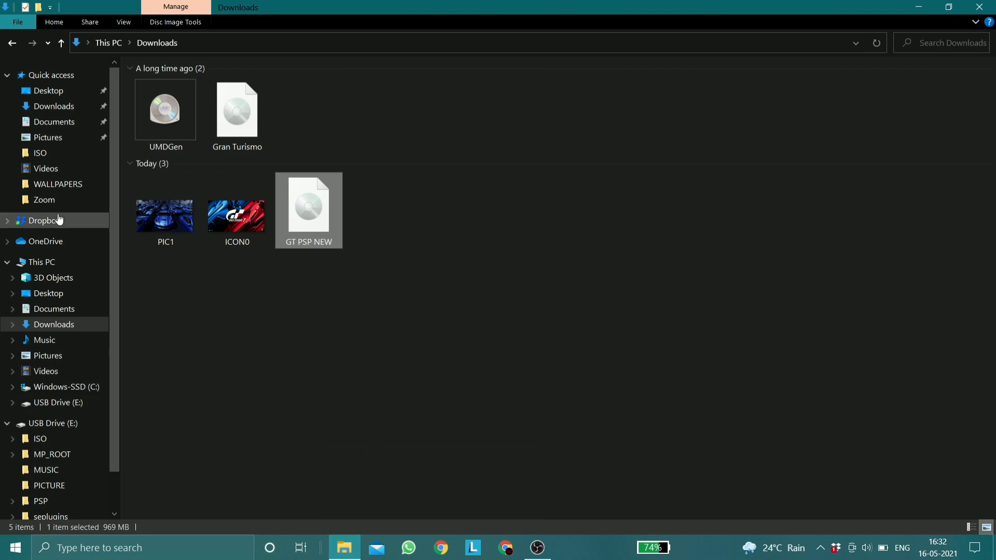
Paste GT PSP NEW into the ISO folder on USB Drive (E:).
{"action": "left_click", "coordinate": [49, 403]}
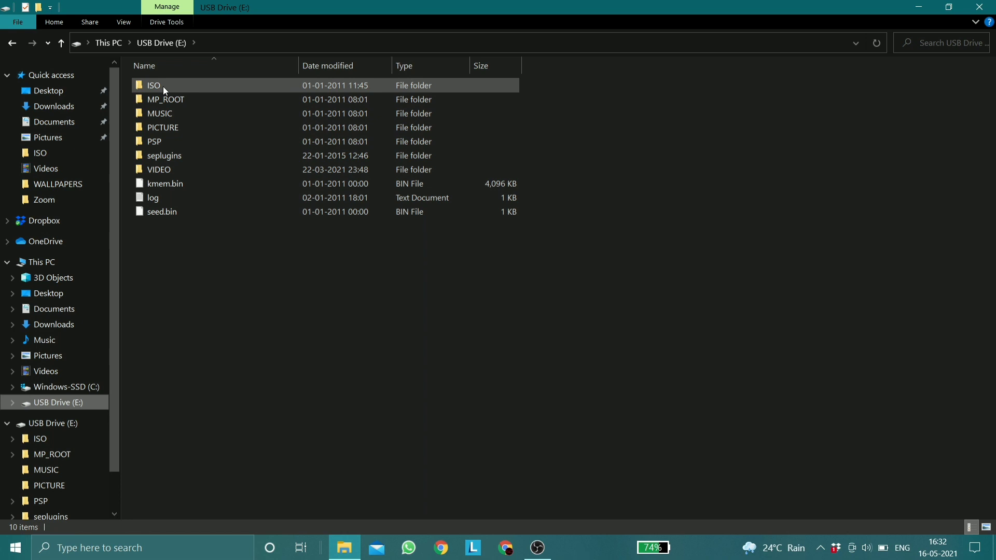
{"action": "double_click", "coordinate": [163, 86]}
{"action": "right_click", "coordinate": [316, 328]}
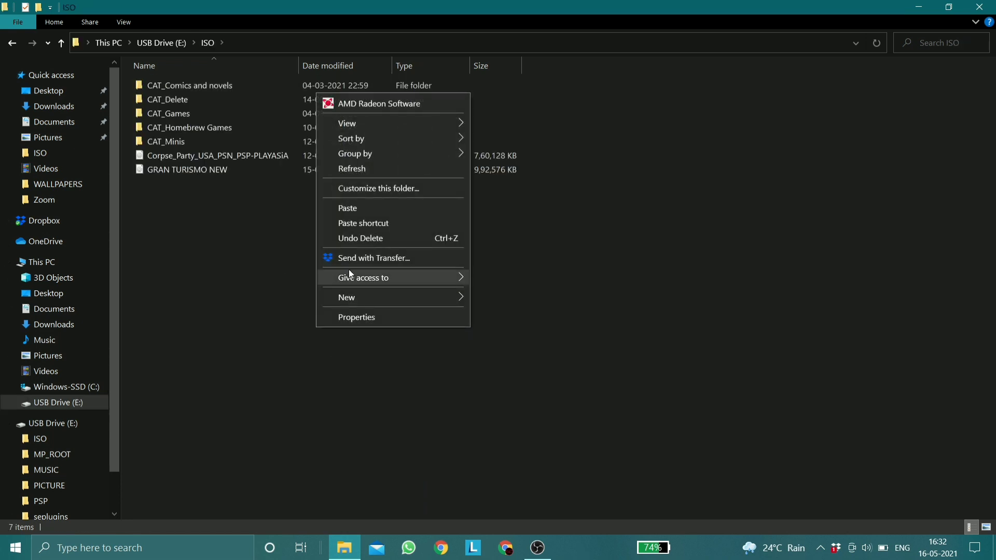
{"action": "left_click", "coordinate": [342, 210]}
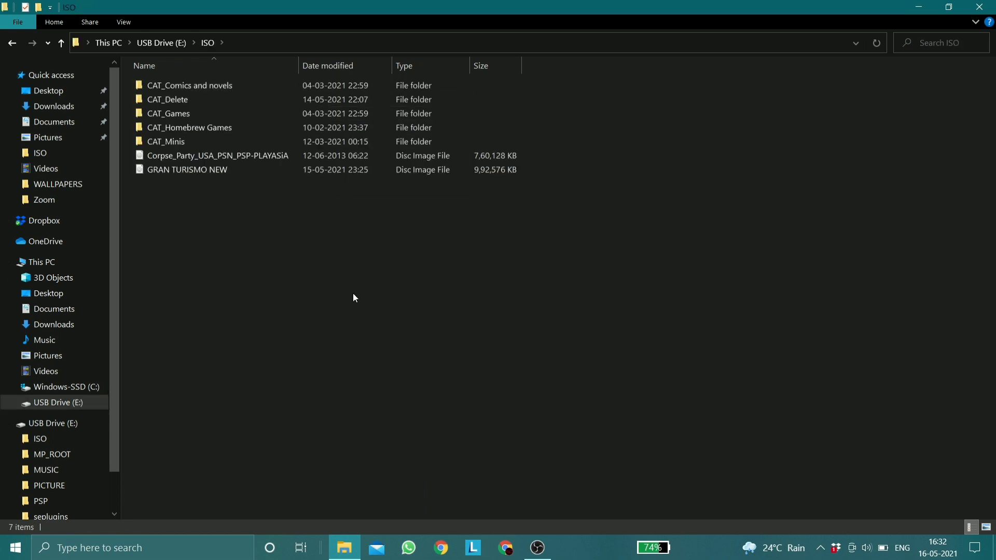